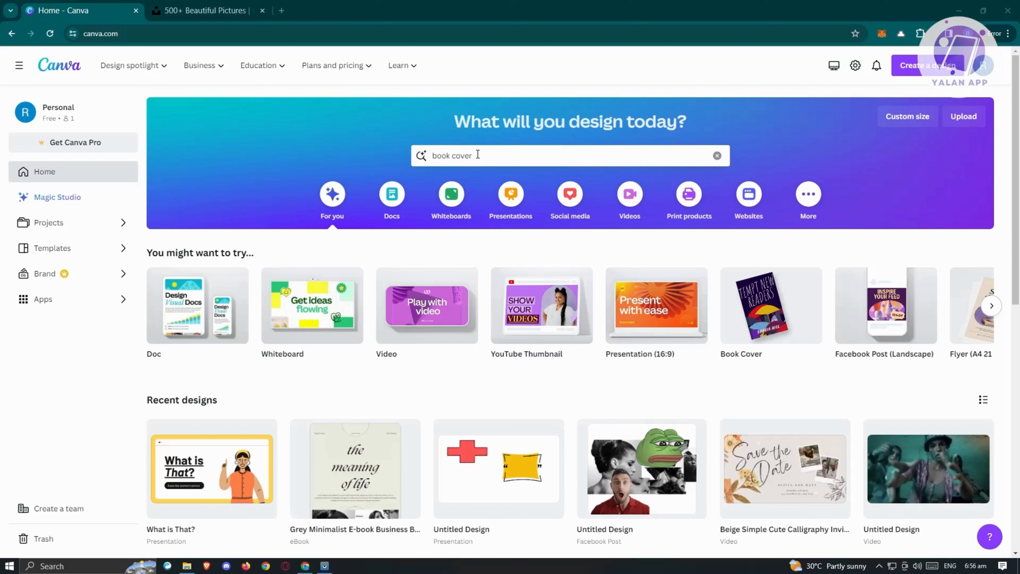
Search book cover templates and open the Elegant Girl Photo Romance Book Cover template preview
left_click(477, 155)
key("Return")
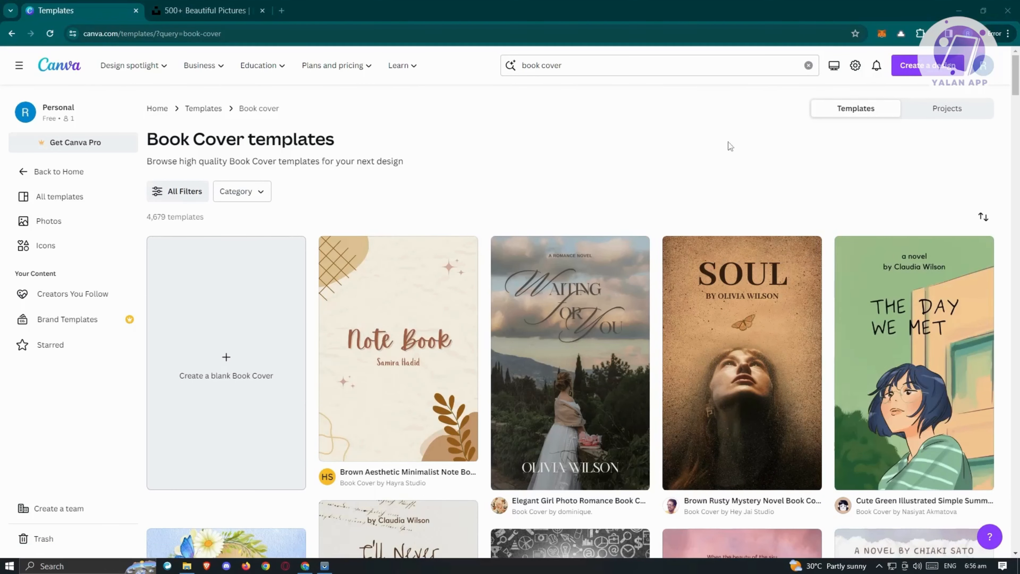
scroll(728, 142, "down", 3)
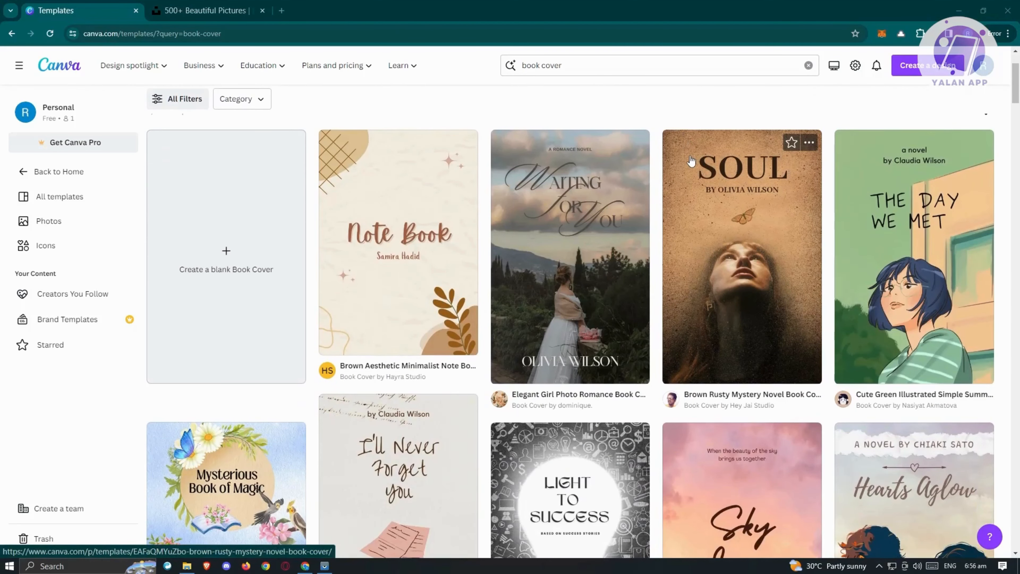
scroll(691, 161, "down", 6)
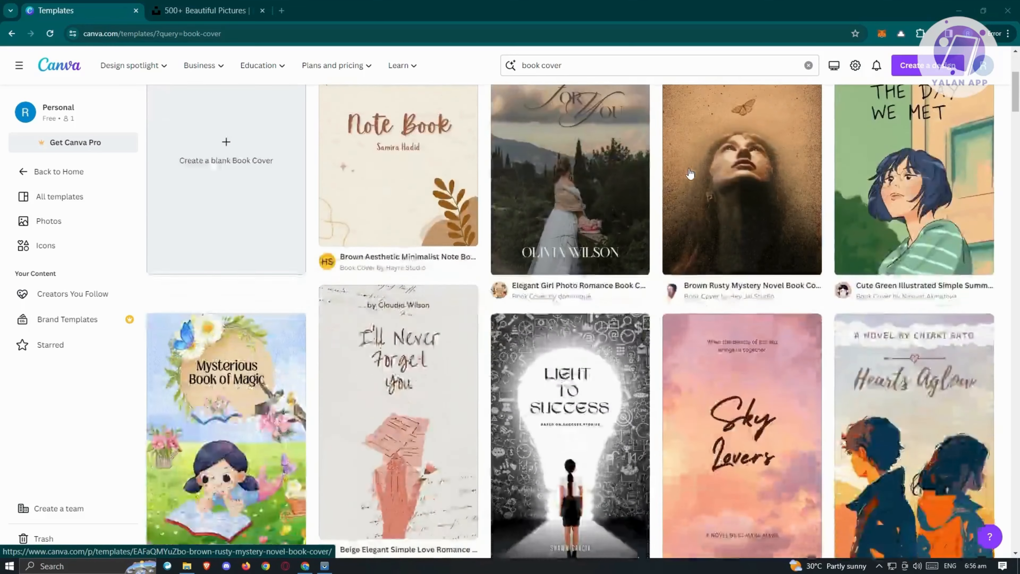
scroll(690, 253, "up", 3)
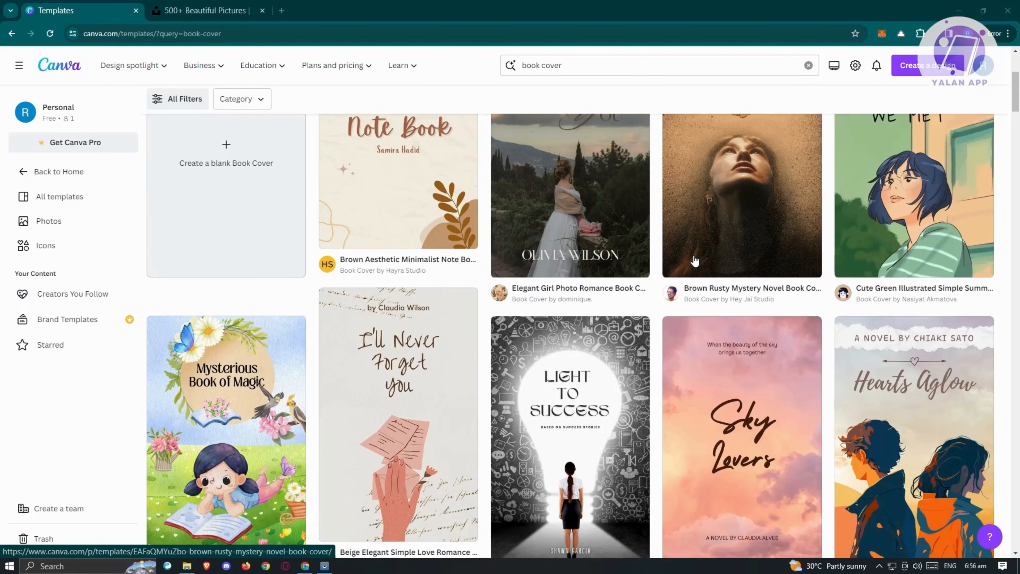
scroll(711, 286, "up", 3)
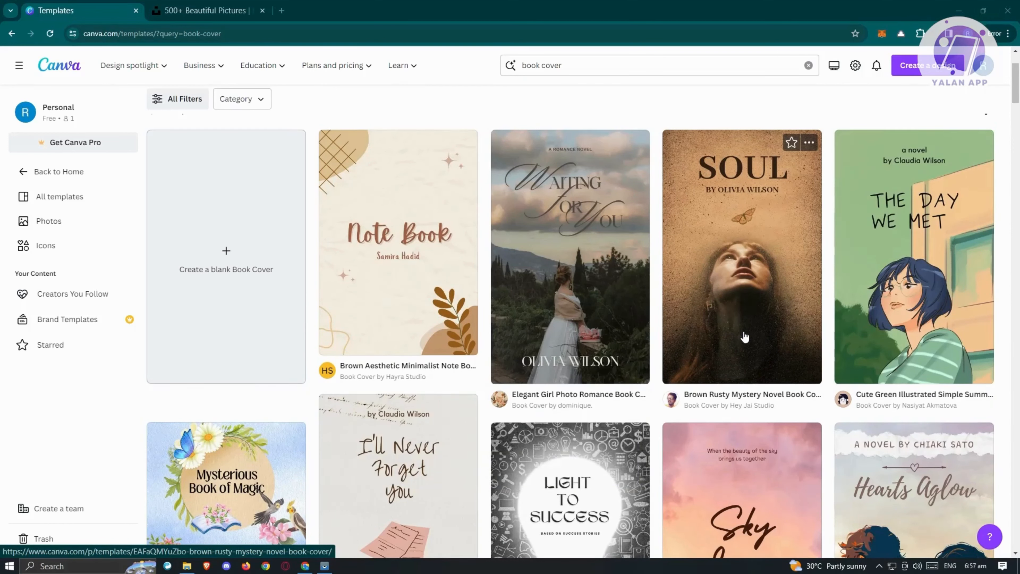
scroll(744, 337, "down", 5)
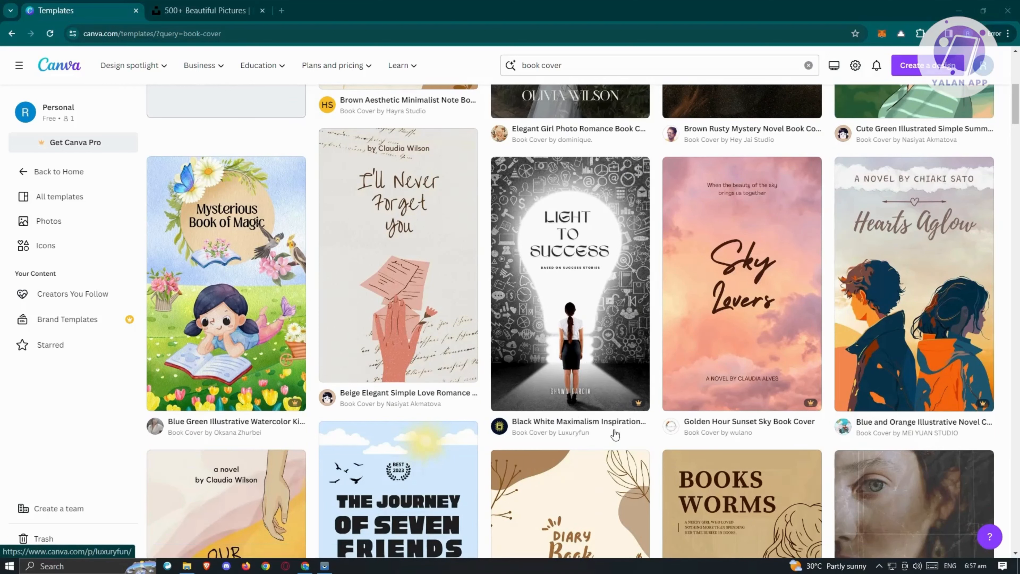
scroll(614, 402, "down", 8)
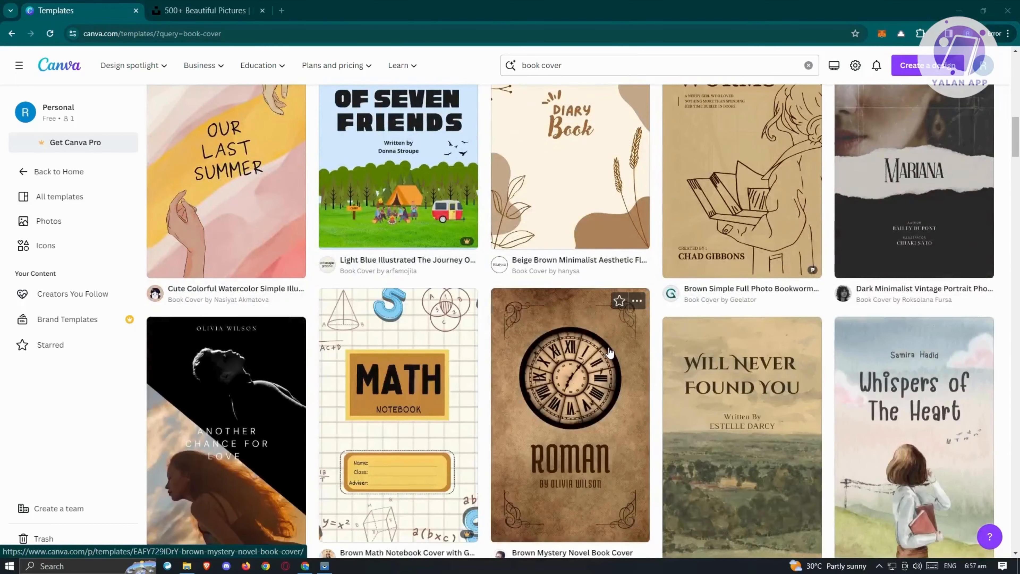
scroll(609, 353, "up", 10)
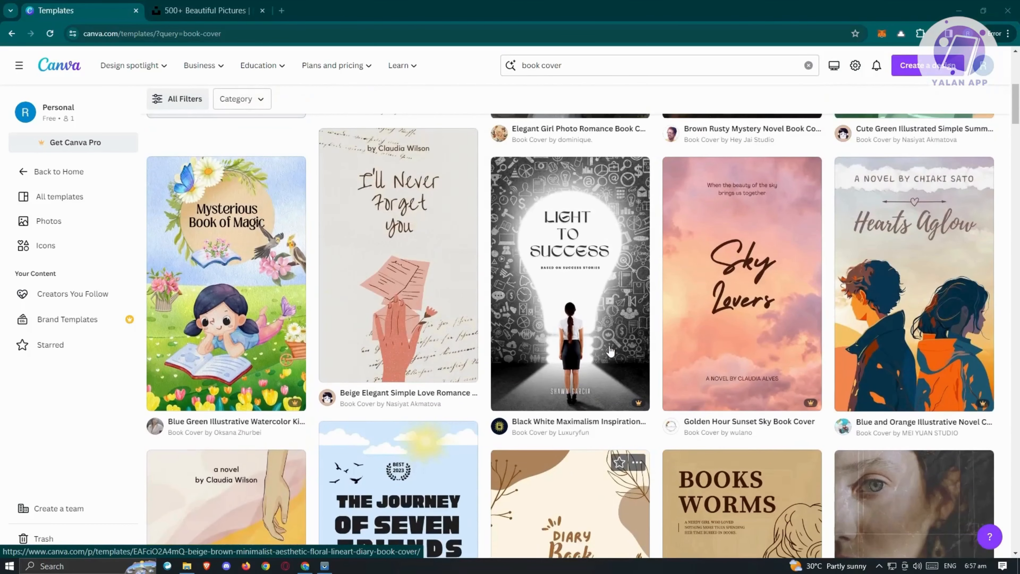
scroll(612, 402, "up", 5)
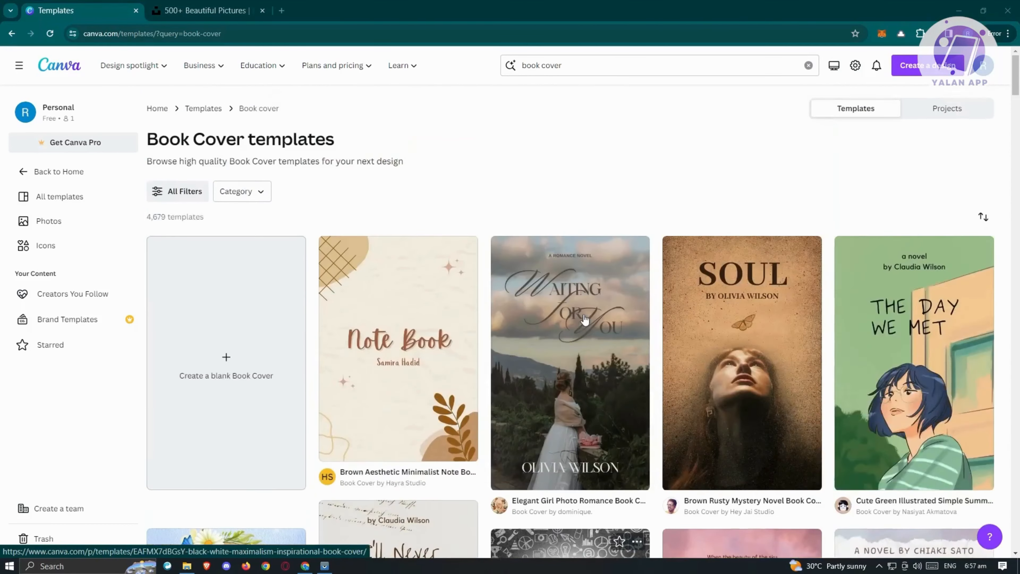
scroll(616, 412, "down", 3)
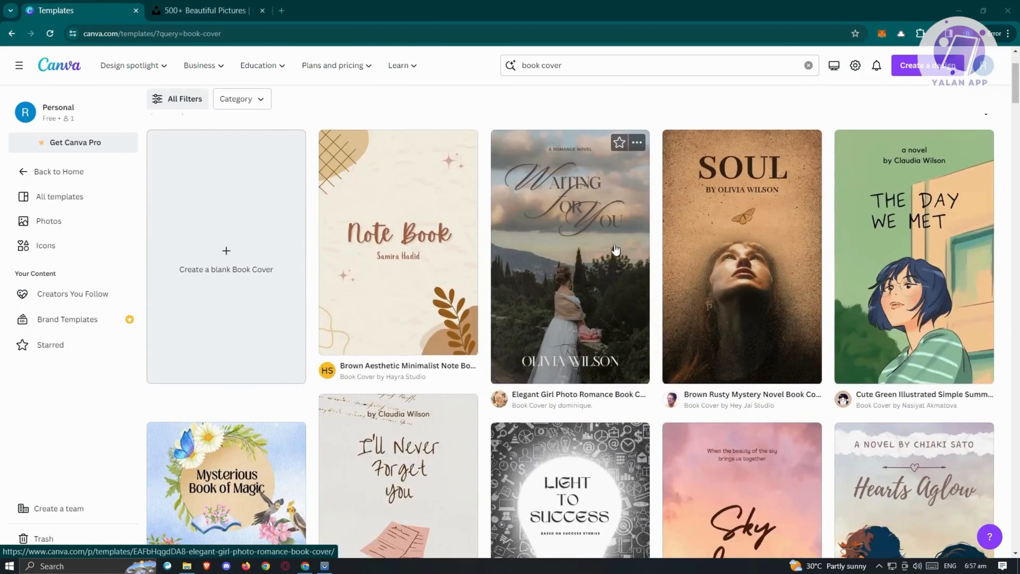
left_click(567, 239)
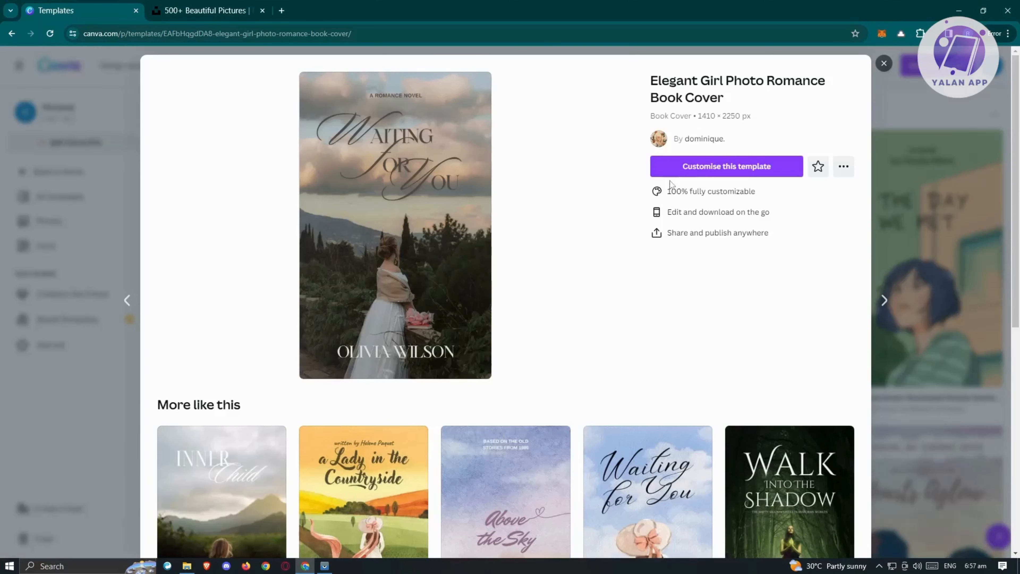
Customise the Elegant Girl Photo Romance template to open it as an editable design
left_click(726, 166)
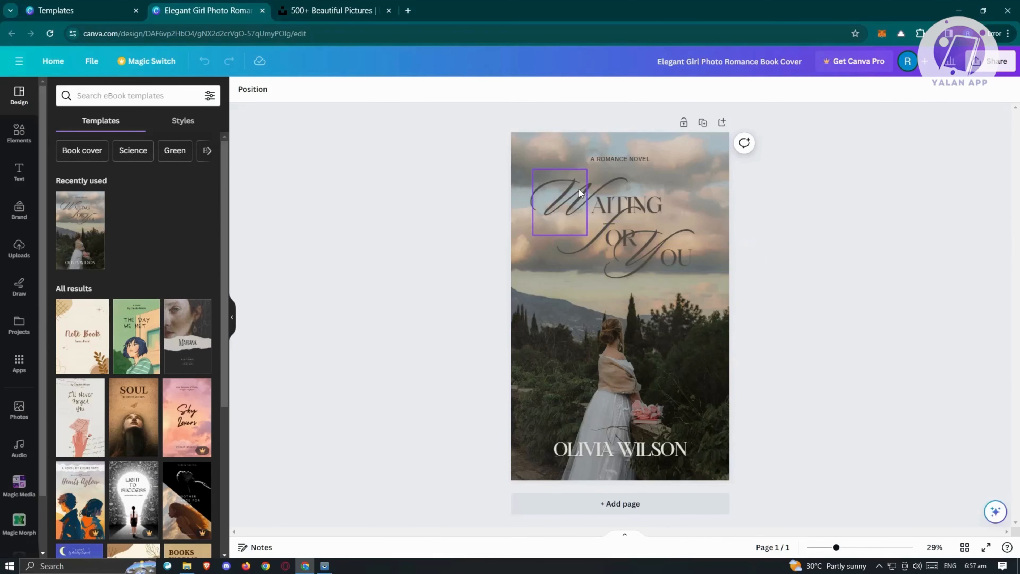
Replace the script Y in the cover title with an F
left_click(574, 196)
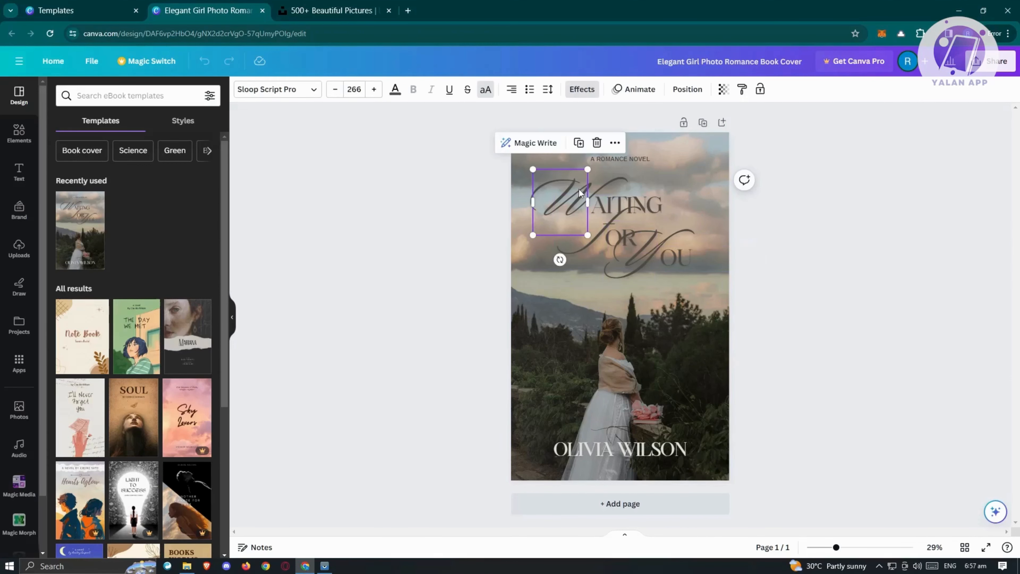
double_click(565, 182)
left_click(610, 227)
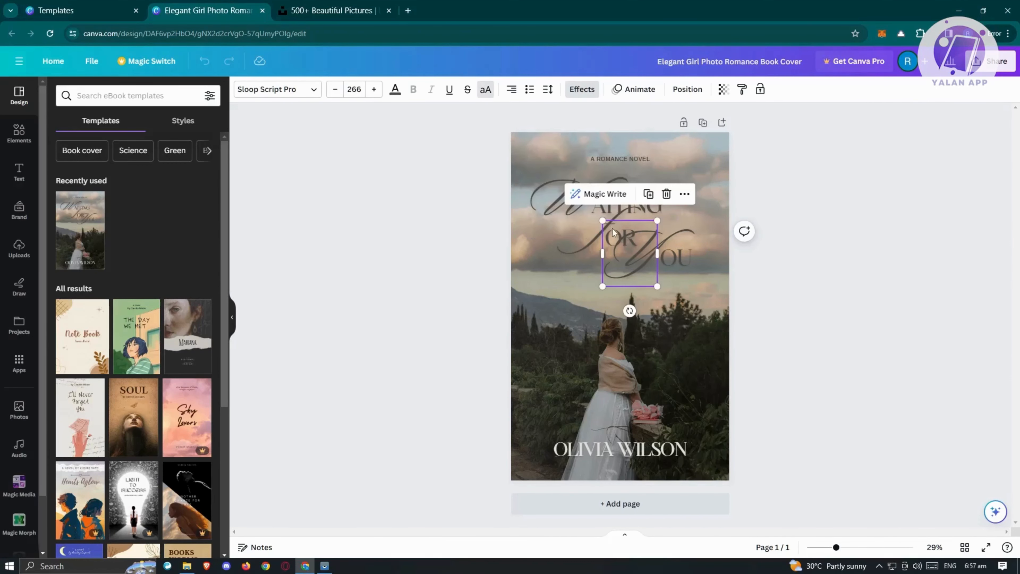
left_click(588, 233)
left_click(587, 234)
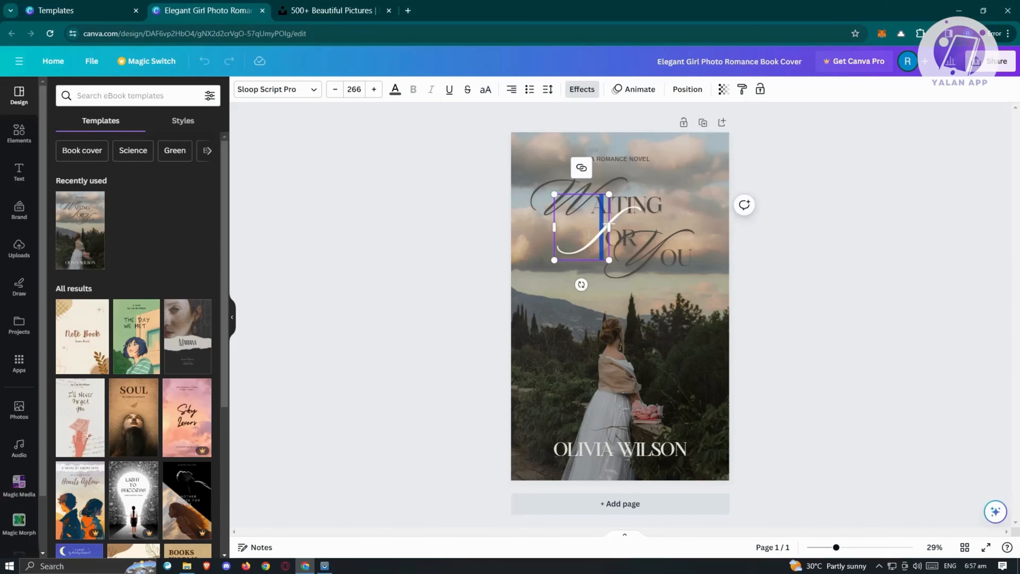
left_click(626, 229)
left_click(846, 262)
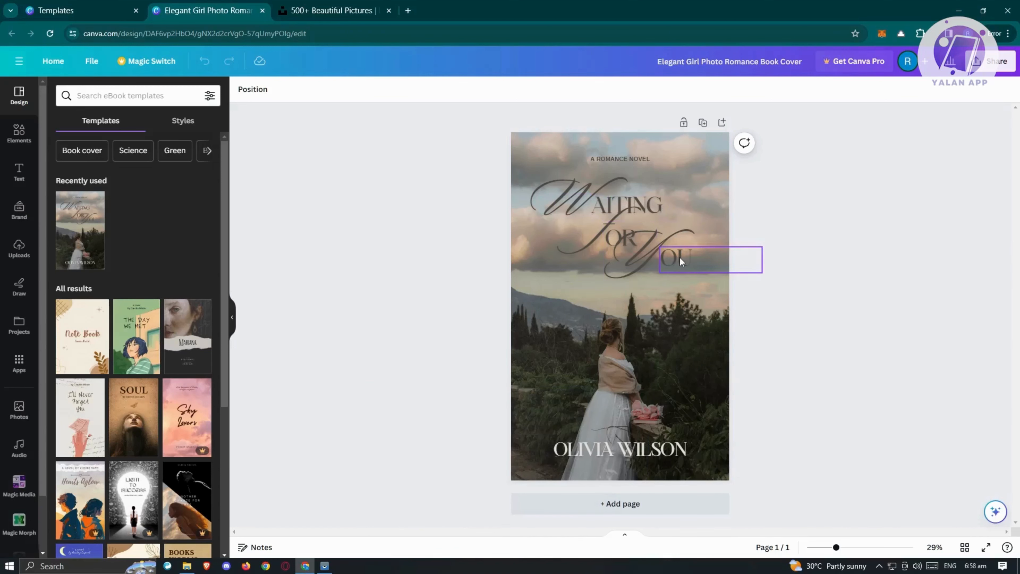
left_click(645, 248)
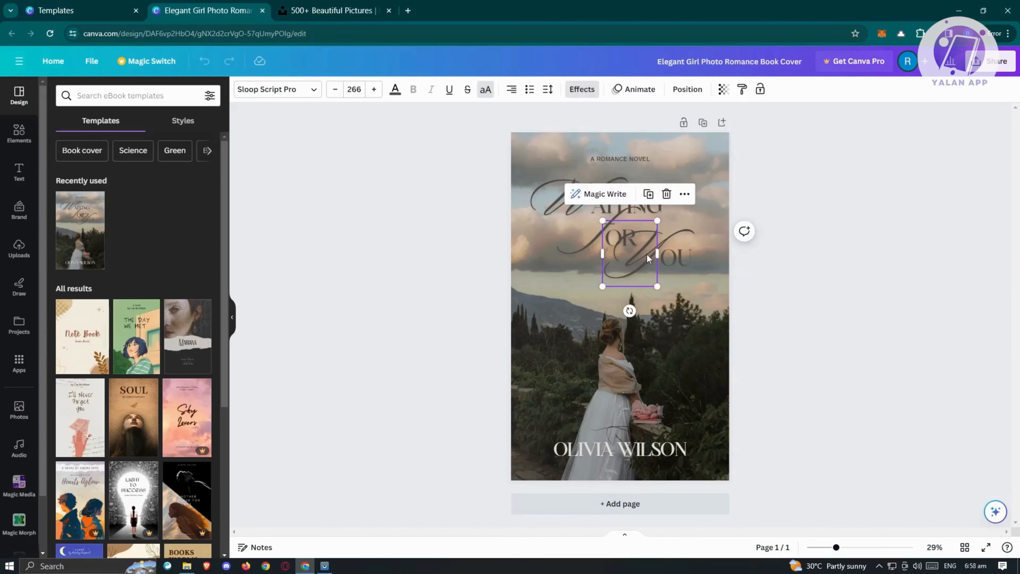
double_click(647, 254)
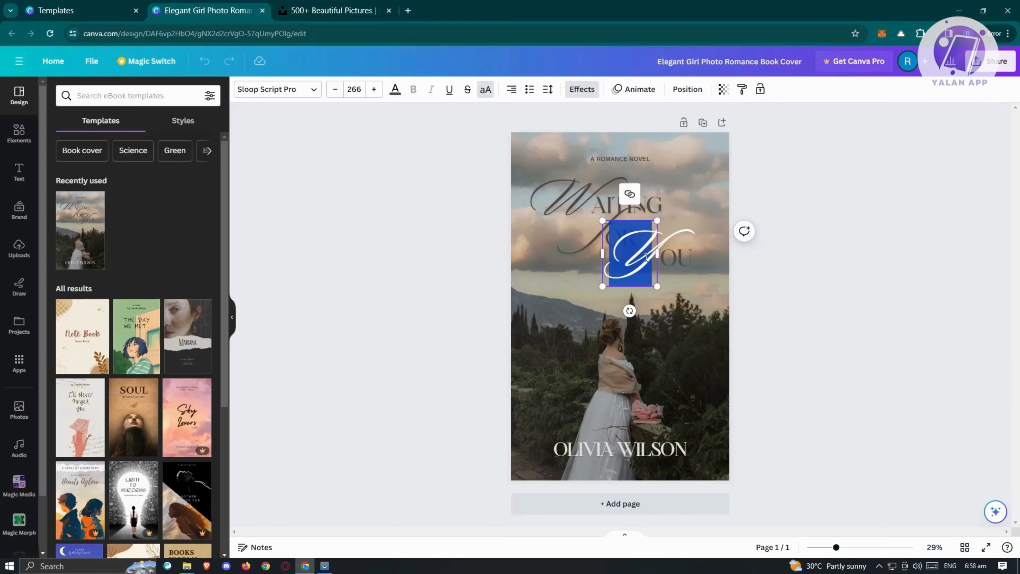
key("Escape")
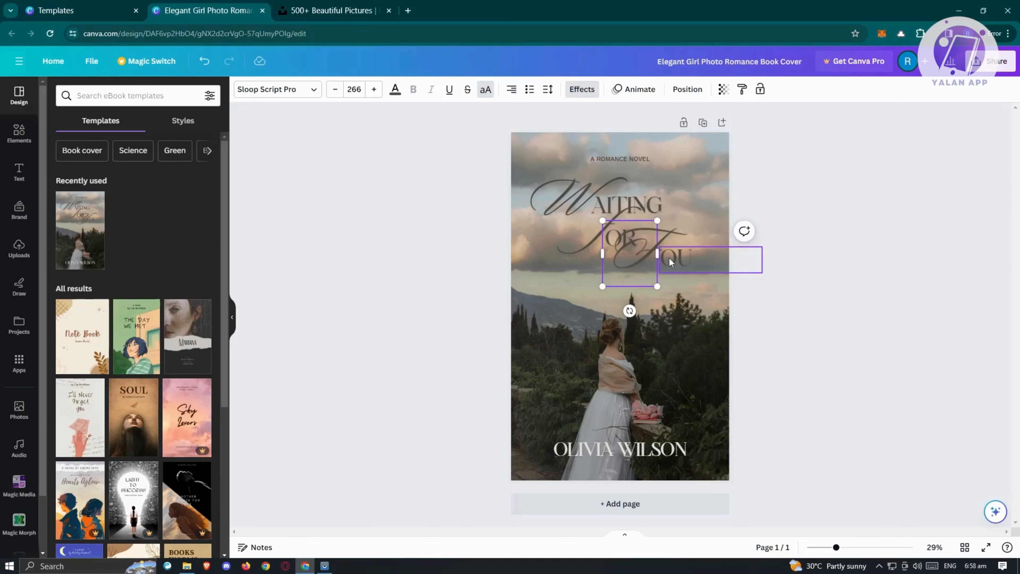
Change the OU letters to 'OOD' so the title reads 'Waiting For Food'
left_click(669, 258)
double_click(669, 258)
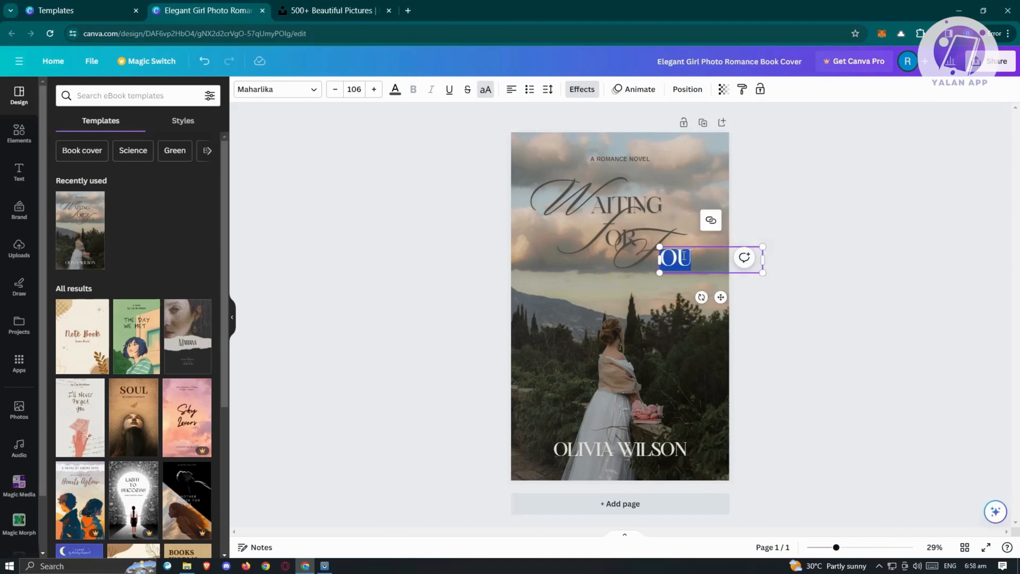
type("OOD")
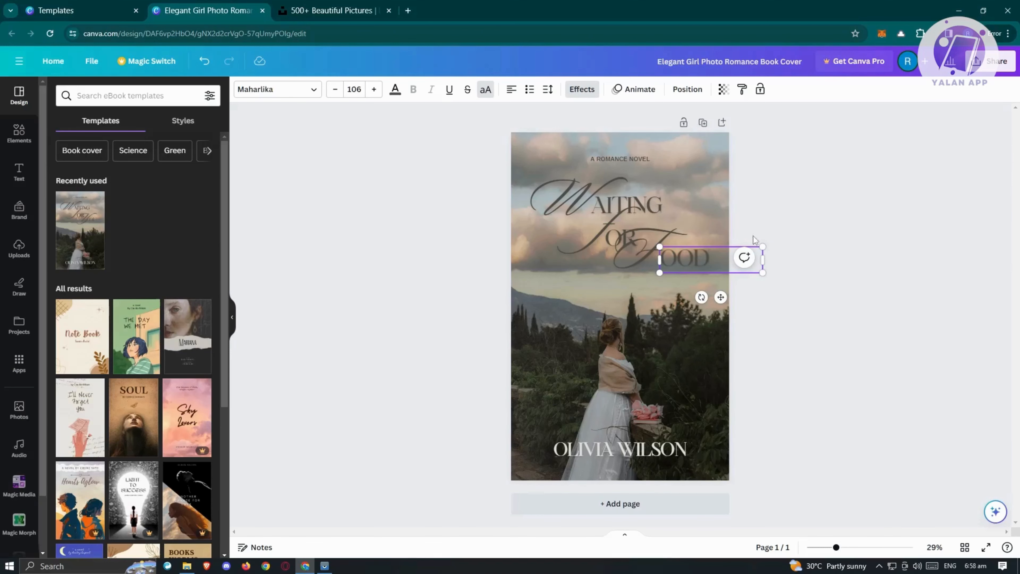
left_click(848, 272)
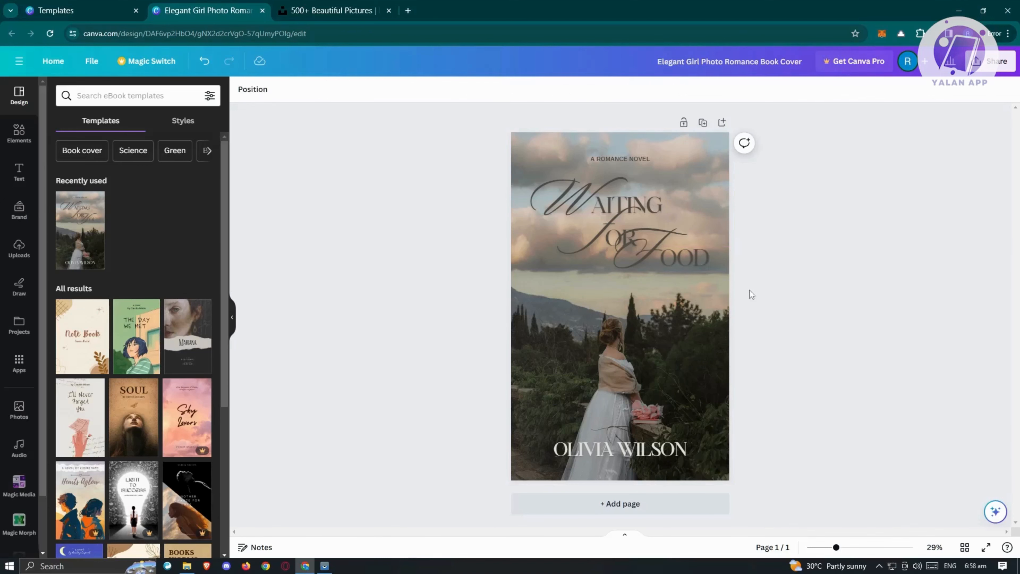
Change the tagline from 'A ROMANCE NOVEL' to 'A FOOD NOVEL'
left_click(634, 159)
left_click(630, 159)
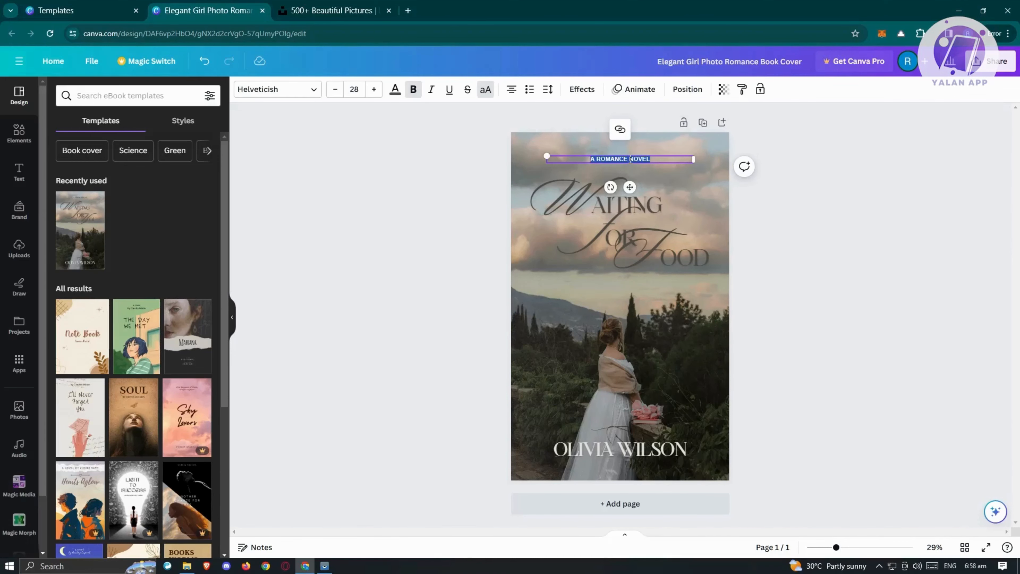
left_click(604, 158)
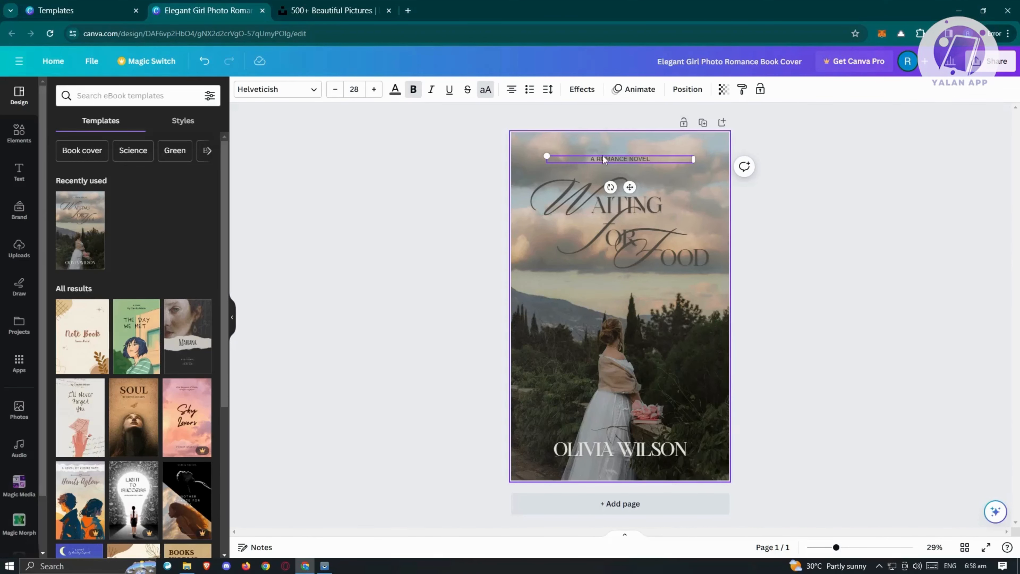
left_click_drag(599, 160, 629, 159)
type("FOOD")
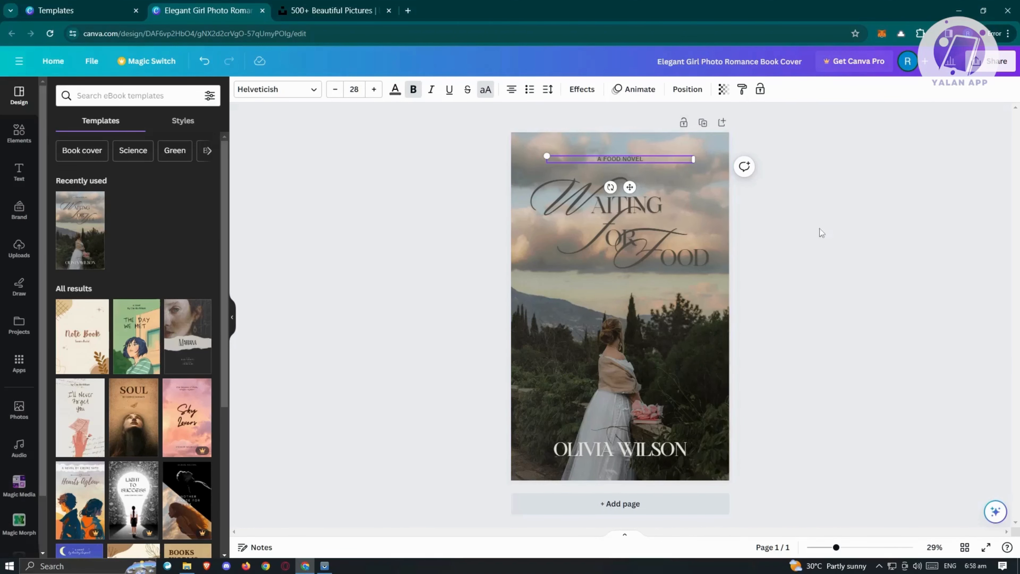
left_click(903, 240)
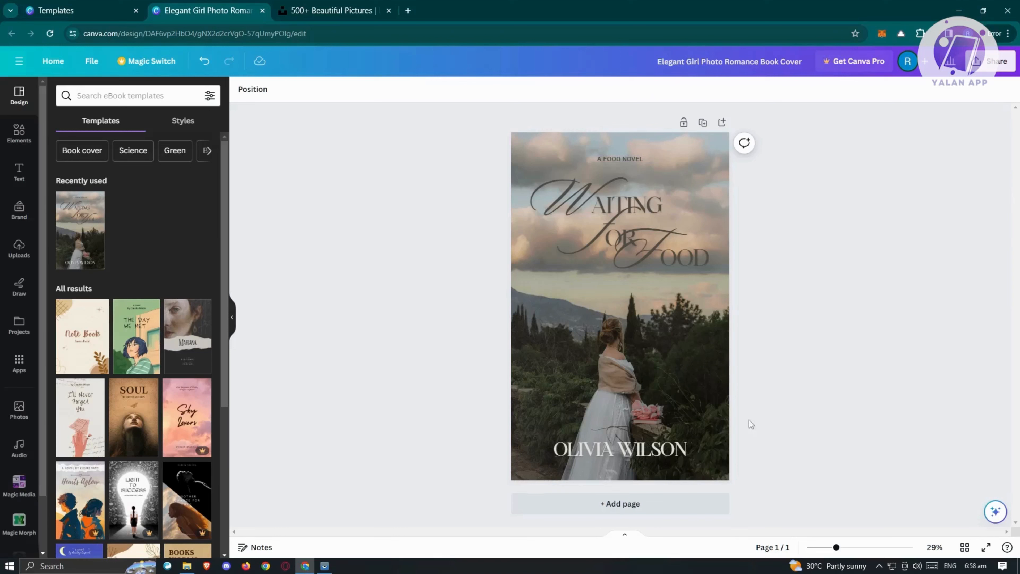
Replace the author line at the bottom of the cover with the new author's name
left_click(643, 451)
left_click(661, 457)
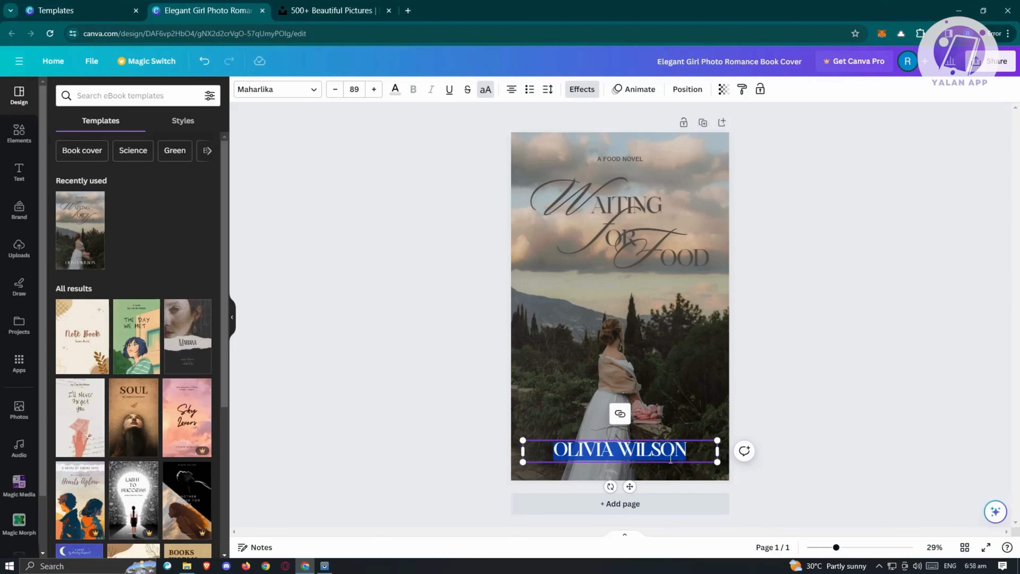
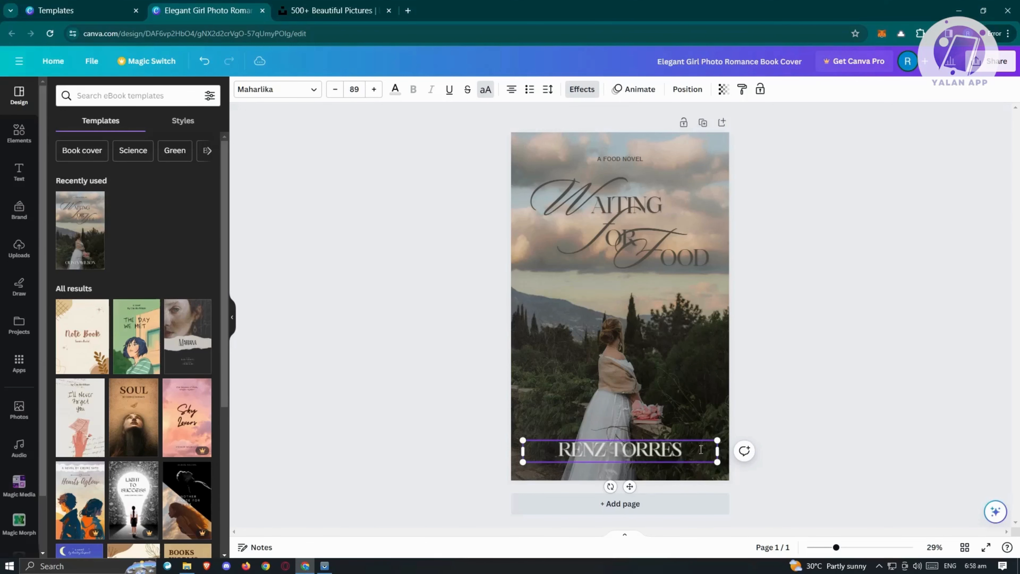
left_click(830, 311)
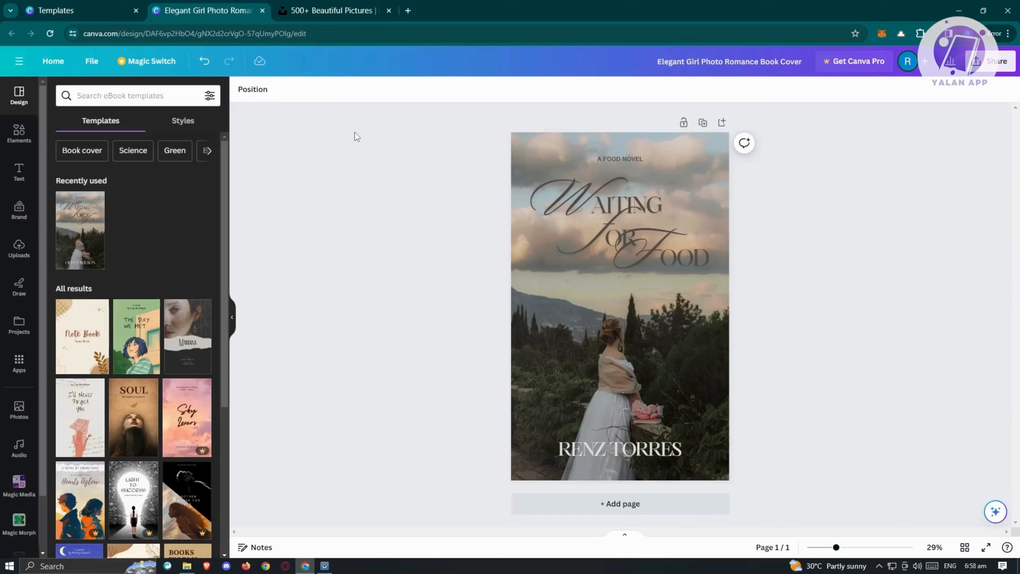
left_click(332, 5)
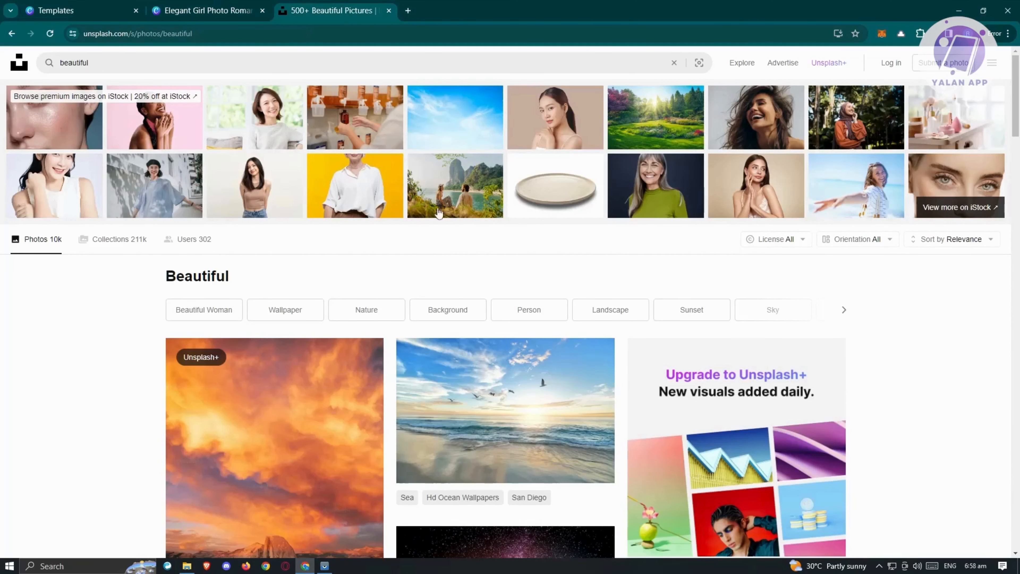
Search Unsplash for 'FOOD' and scroll down the results to the plated salmon dish
left_click(63, 47)
key("ctrl+a")
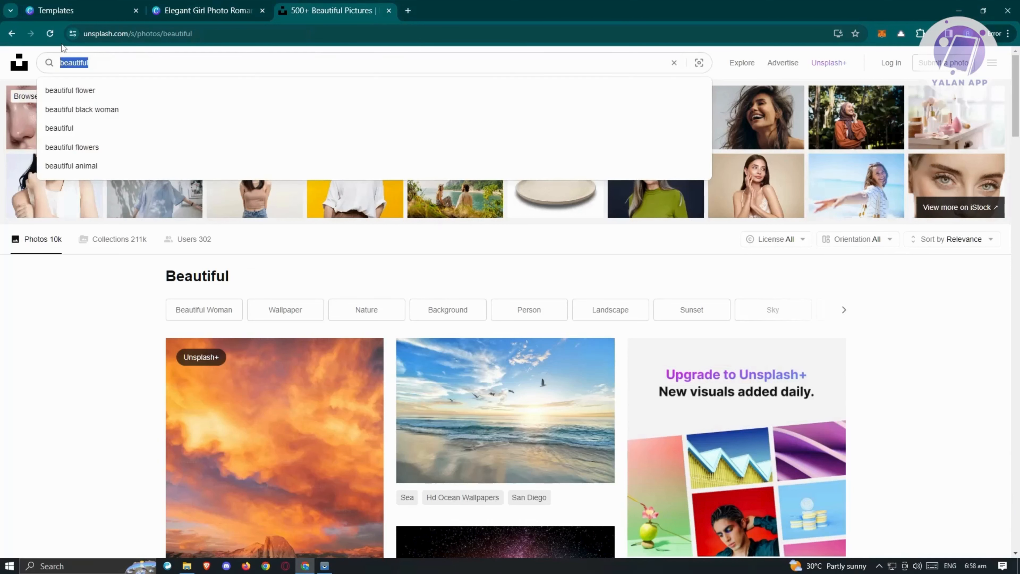
type("FOOD")
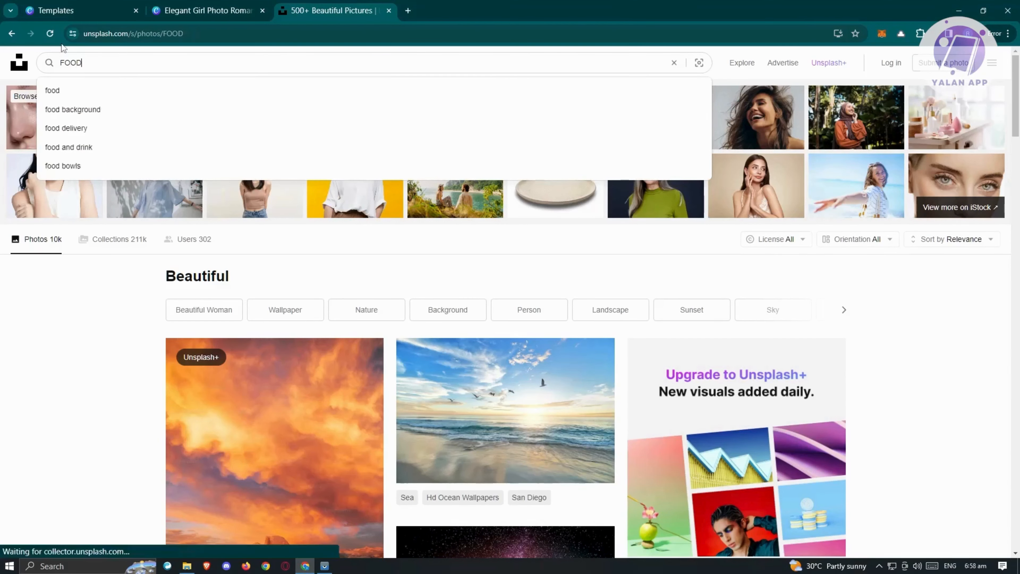
key("Return")
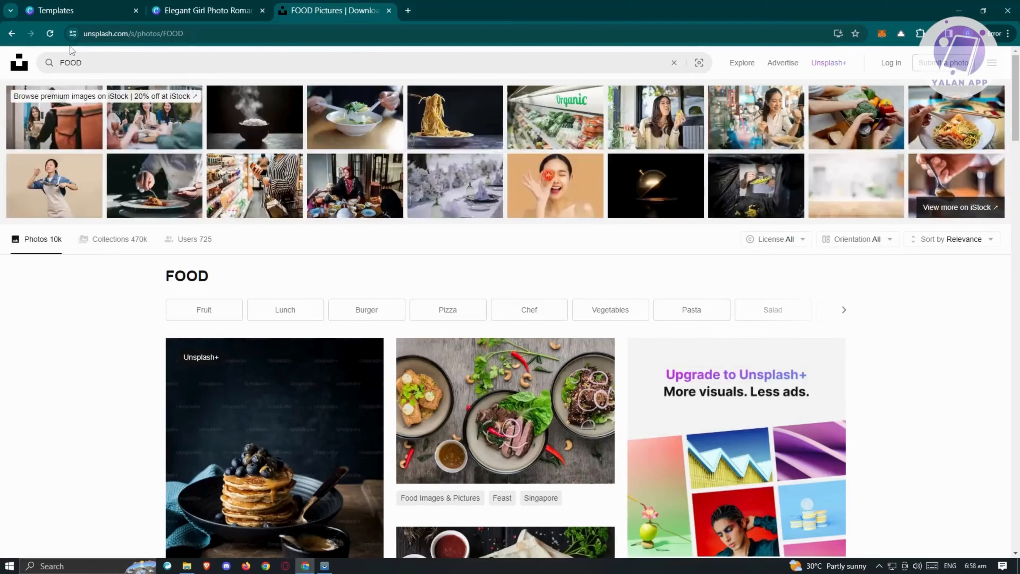
scroll(524, 278, "down", 2)
scroll(523, 278, "down", 6)
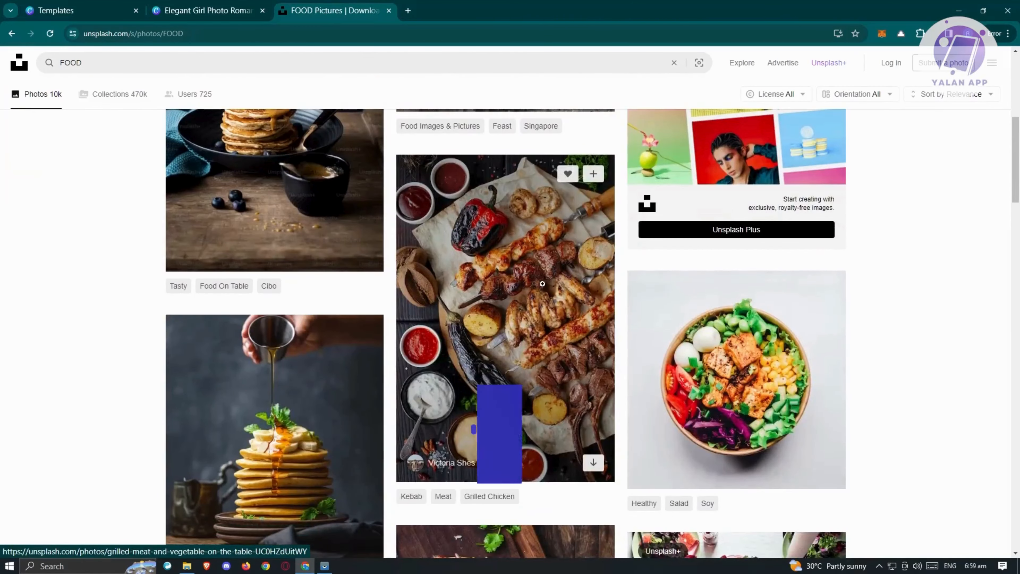
scroll(558, 393, "down", 11)
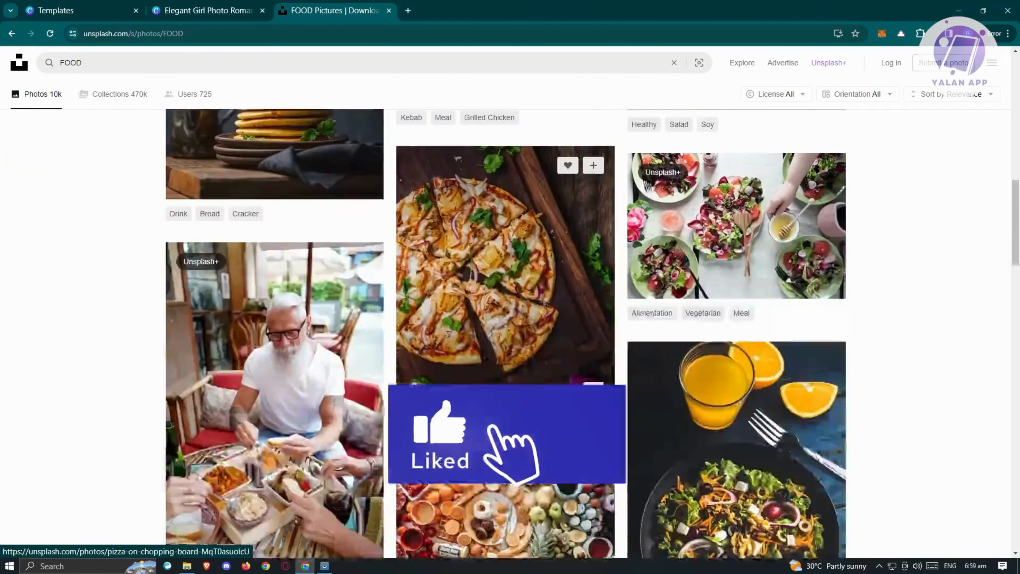
scroll(520, 342, "down", 10)
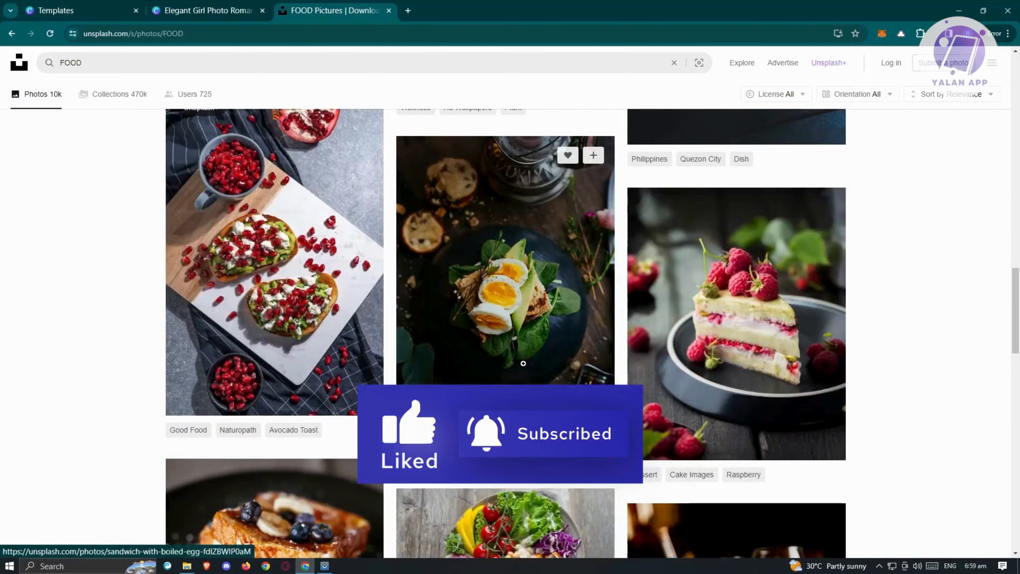
scroll(521, 342, "down", 8)
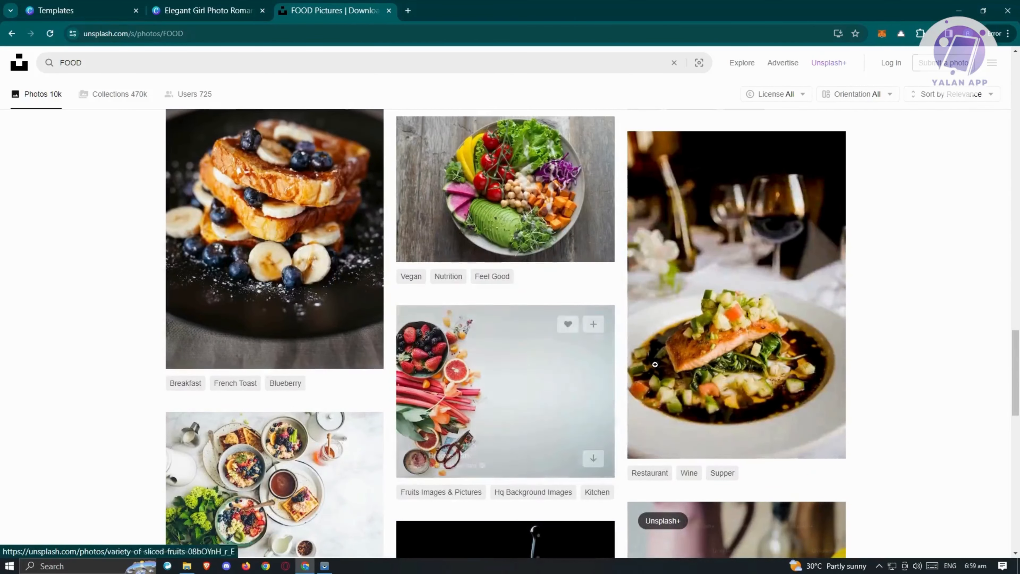
Download the Unsplash salmon dish photo, upload it to Canva, and drop it in as the cover background
left_click(738, 231)
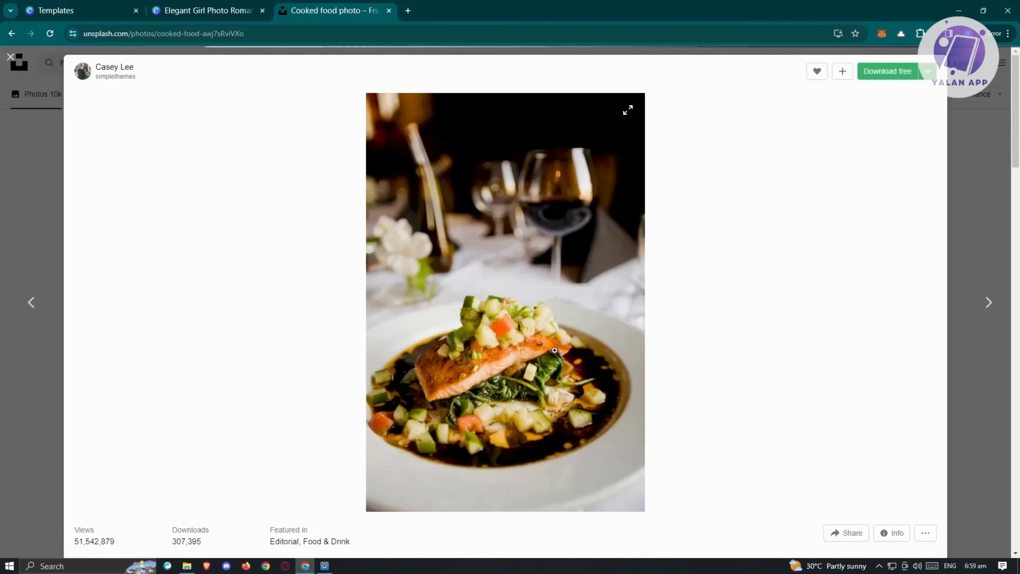
left_click(892, 71)
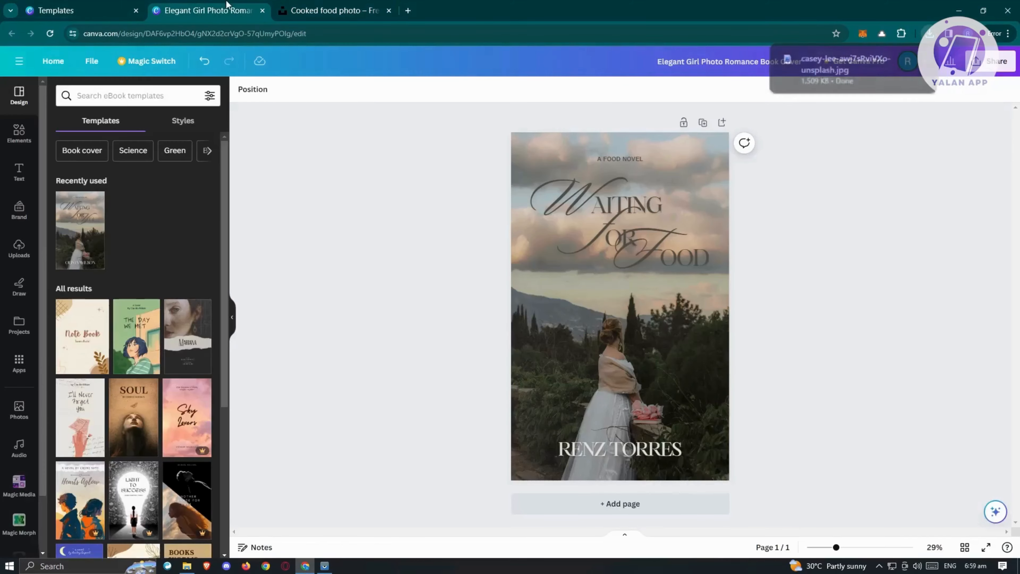
left_click(207, 11)
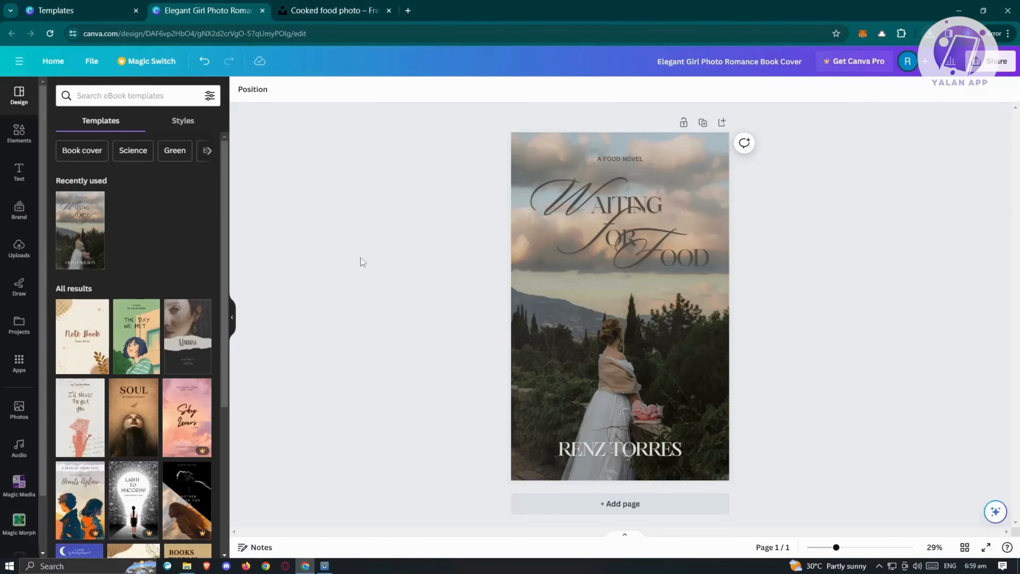
left_click(18, 251)
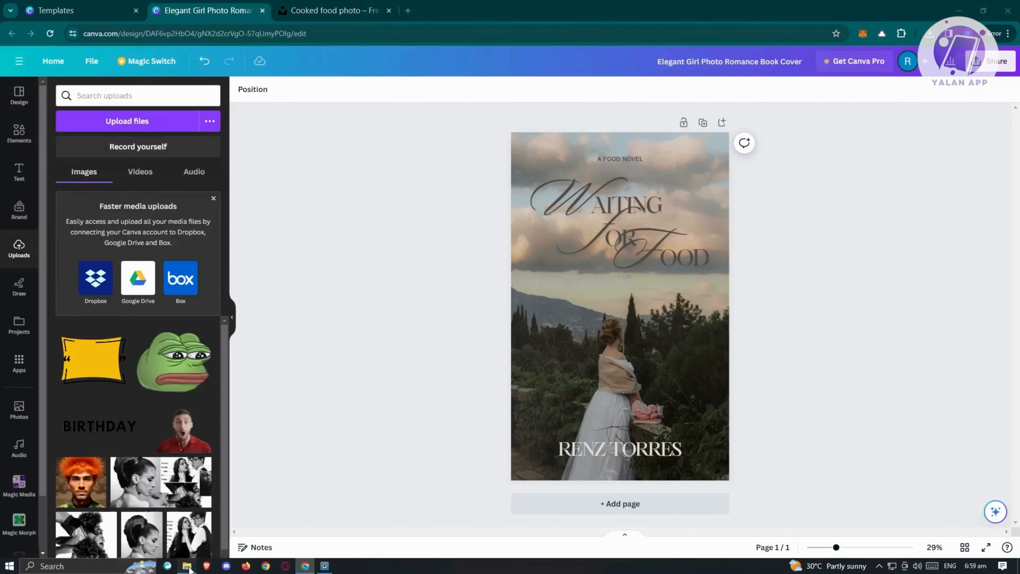
left_click(187, 566)
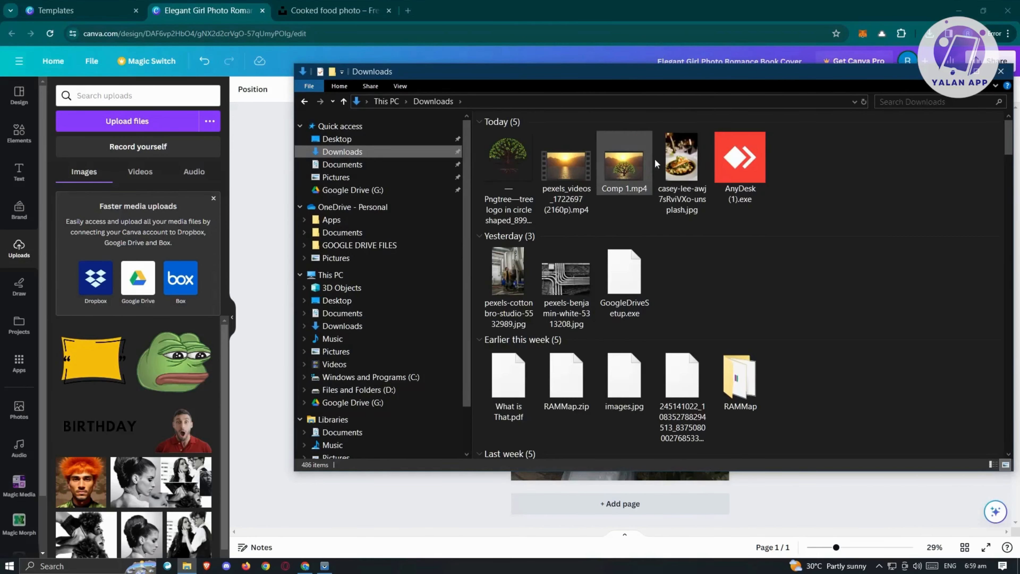
left_click_drag(675, 158, 101, 361)
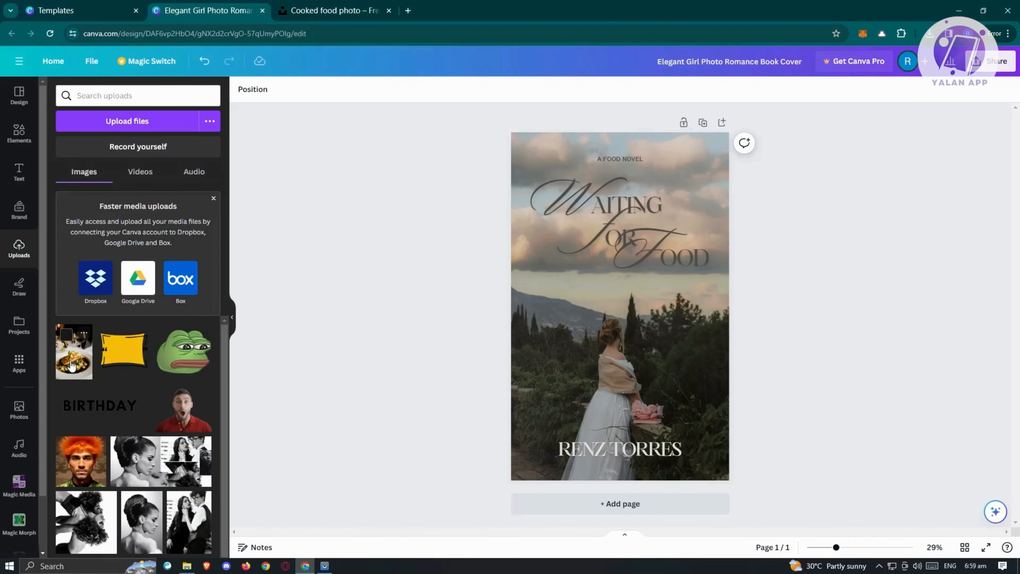
left_click_drag(71, 365, 710, 180)
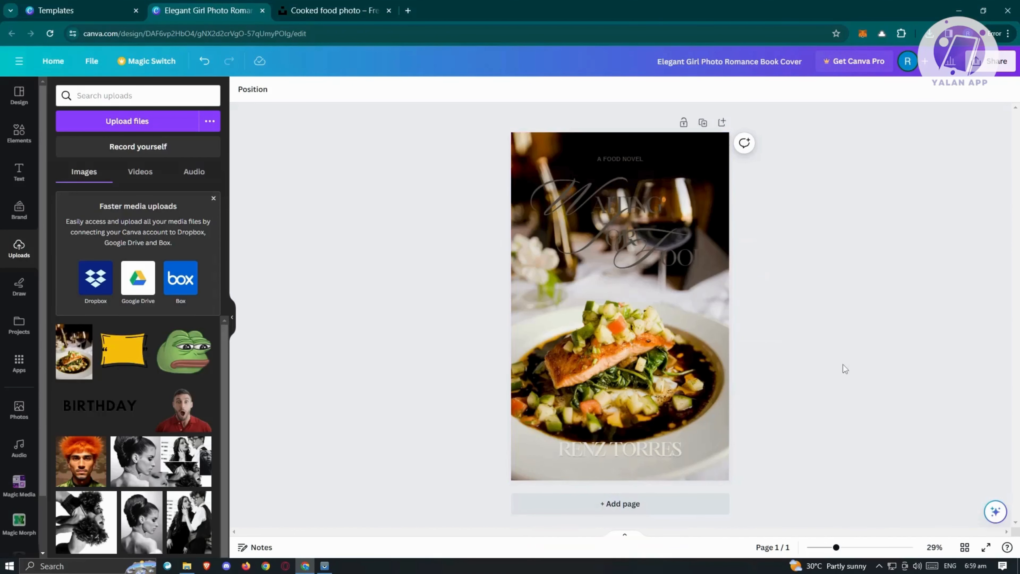
Turn the title's OOD letters and script F white
left_click(676, 260)
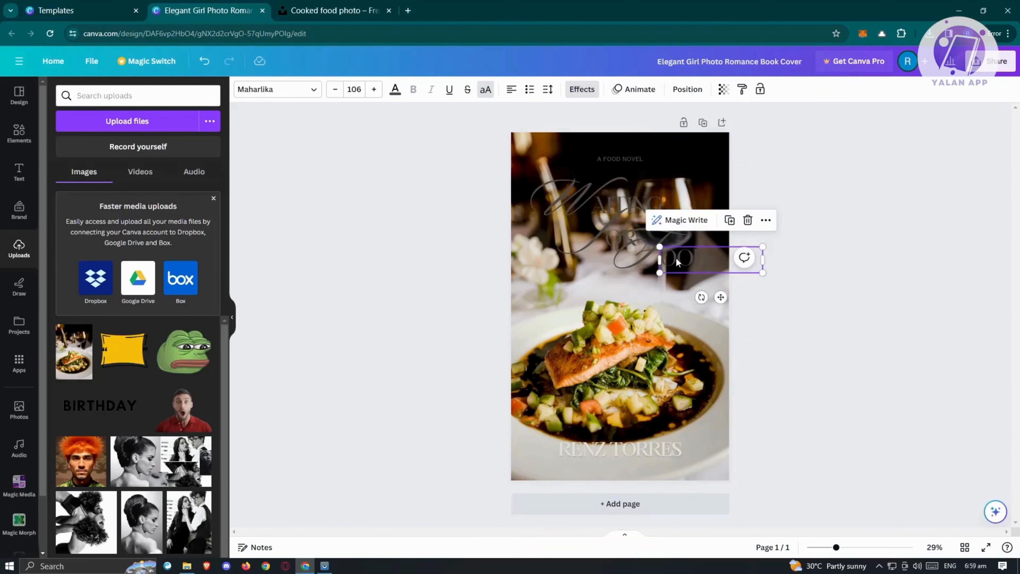
double_click(676, 260)
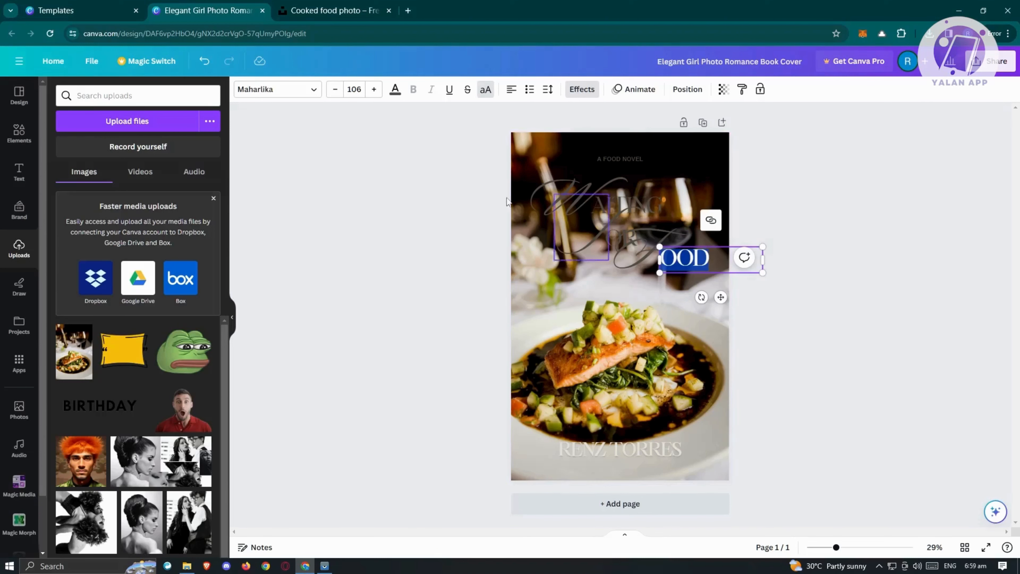
left_click(397, 95)
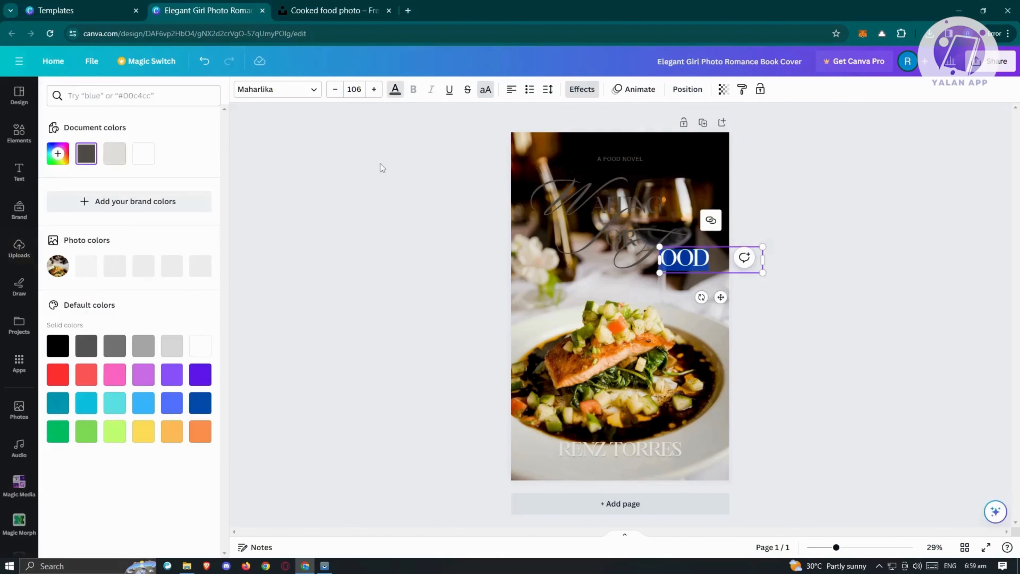
left_click(196, 350)
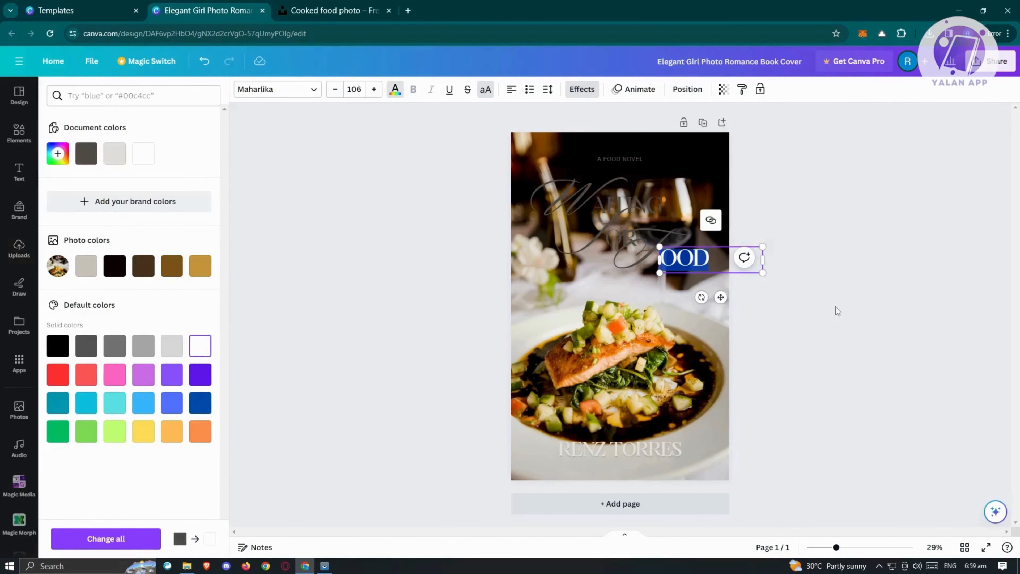
left_click(633, 253)
double_click(636, 253)
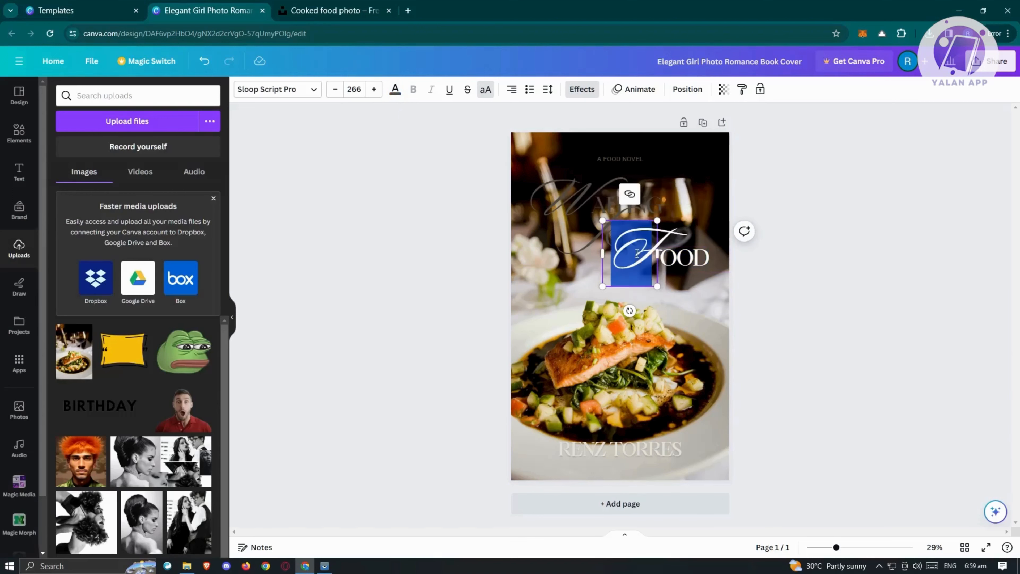
left_click(395, 90)
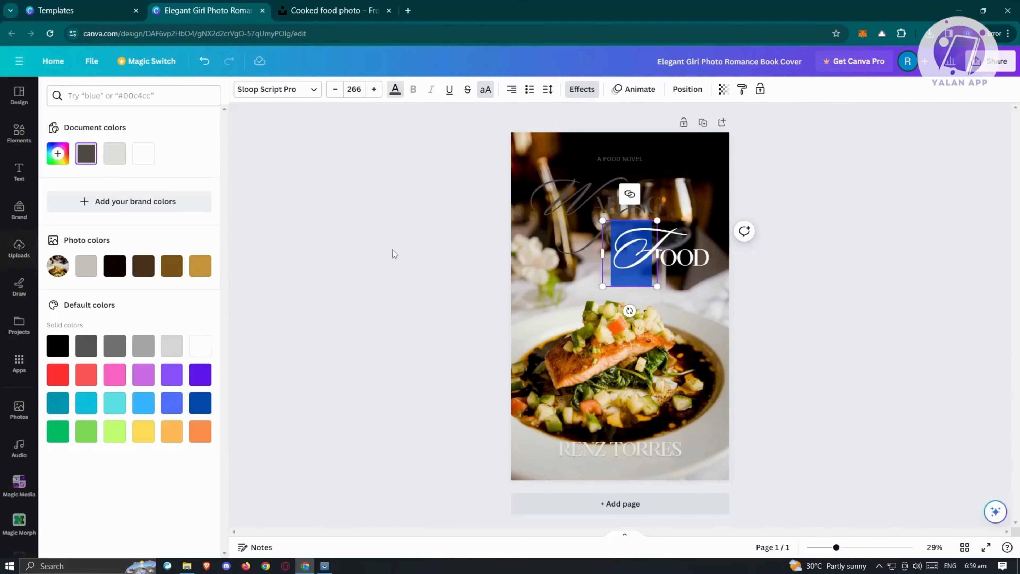
left_click(209, 353)
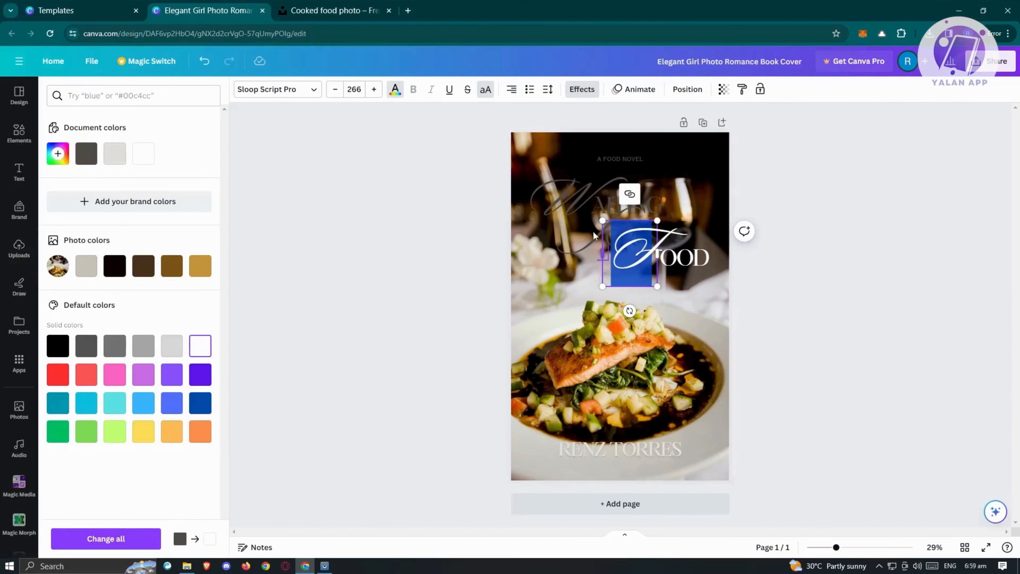
Recolour the script F and the script W letters white
left_click(587, 241)
double_click(587, 241)
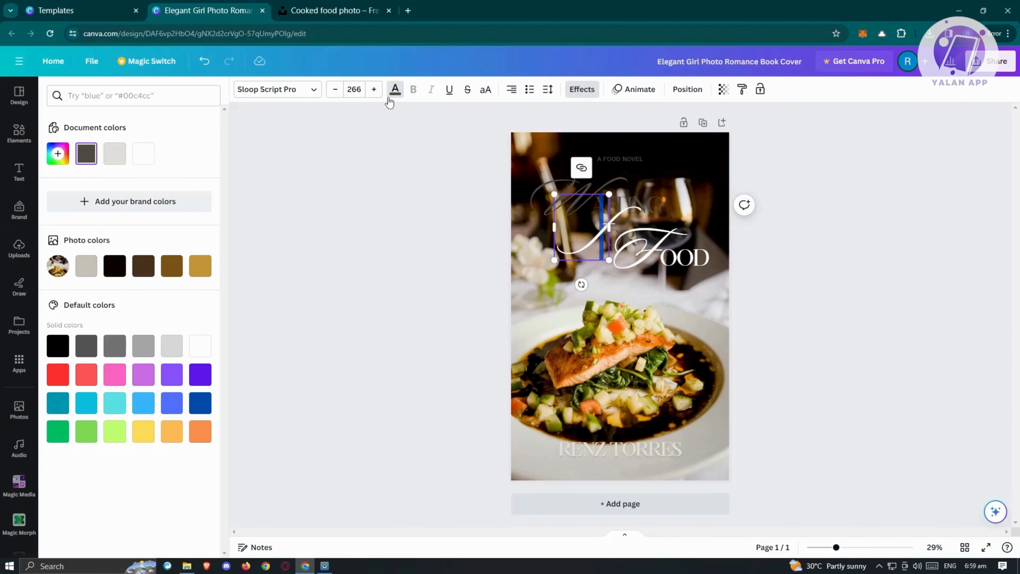
left_click(394, 92)
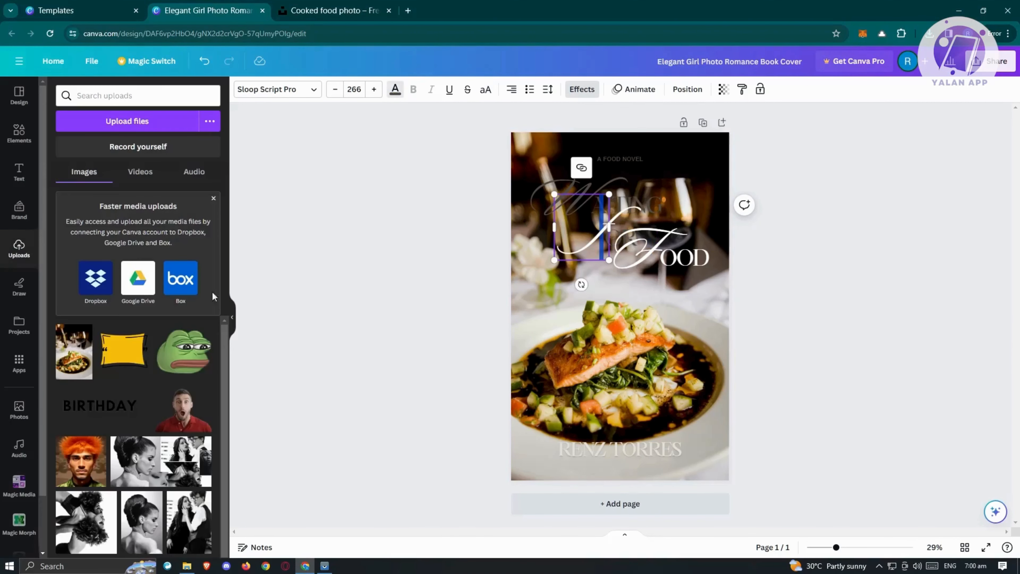
left_click(395, 90)
left_click(200, 346)
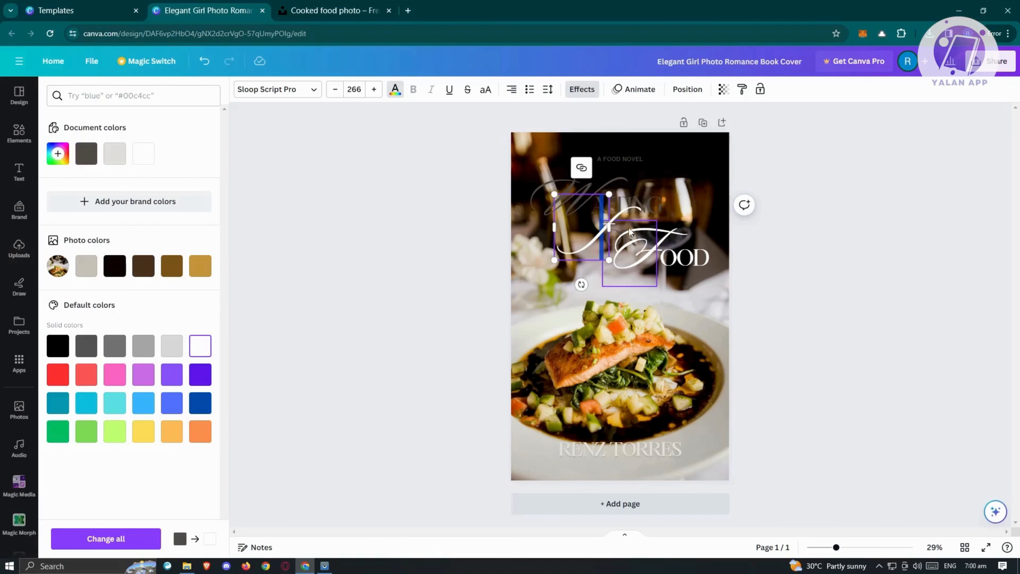
left_click(623, 237)
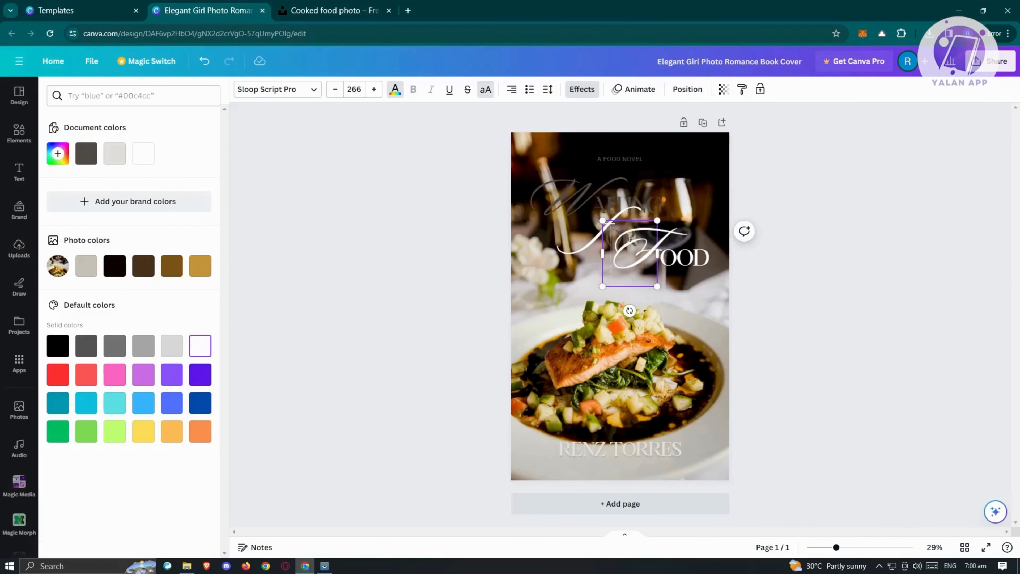
double_click(630, 238)
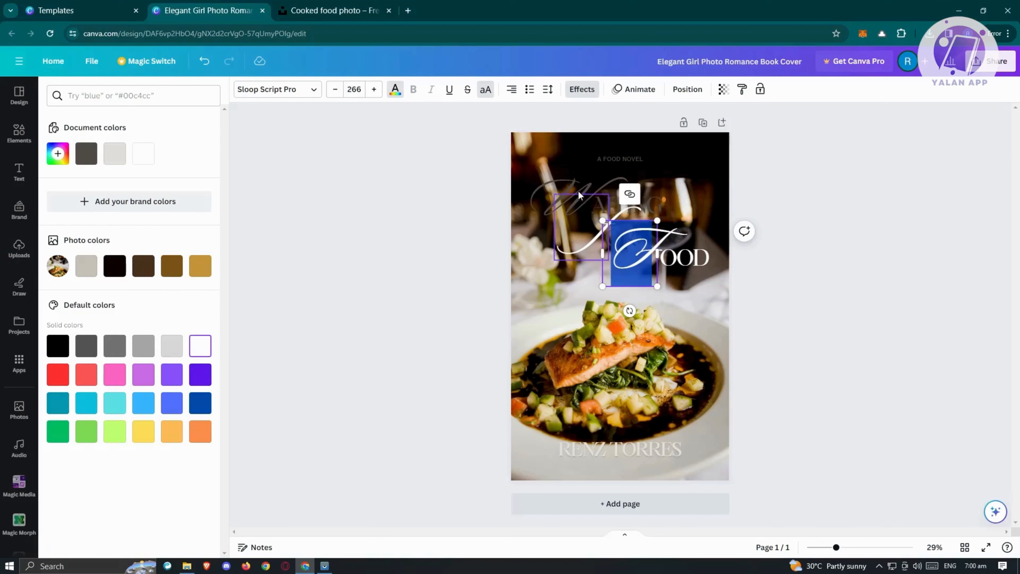
left_click(566, 181)
double_click(567, 182)
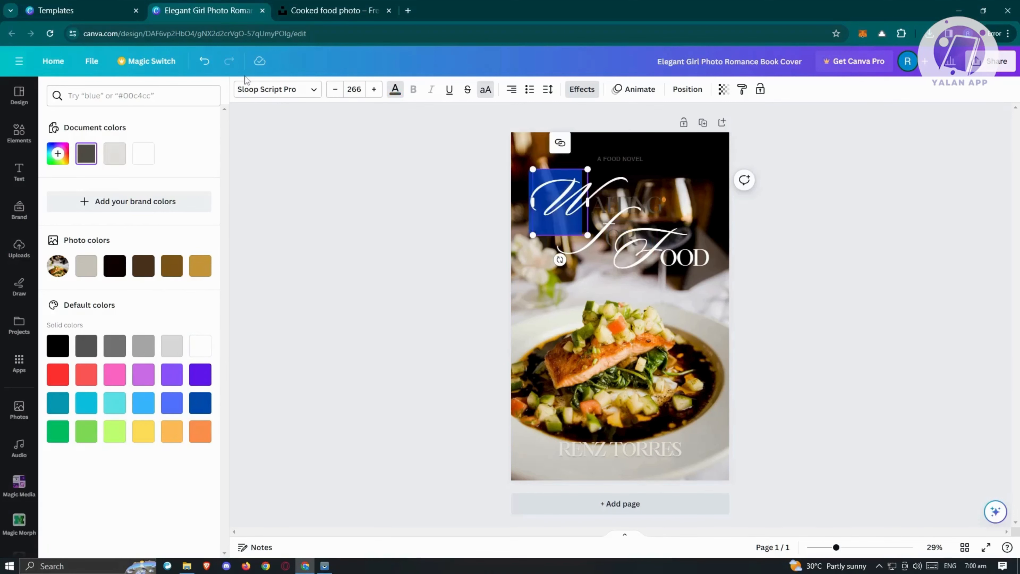
left_click(200, 346)
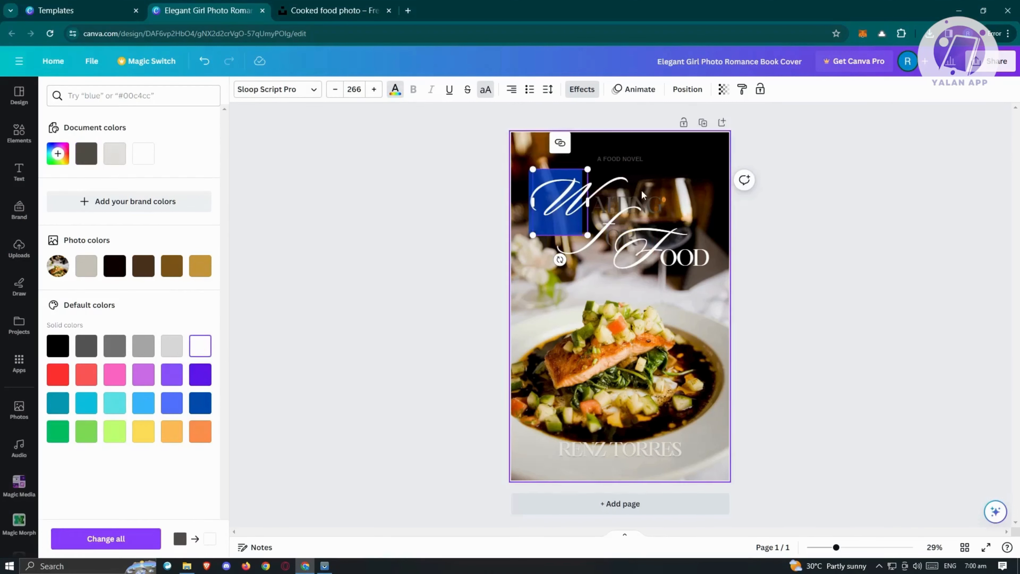
left_click(651, 198)
Make AITING and the script For text white, and move the script F lower beneath the title
left_click(652, 198)
double_click(656, 200)
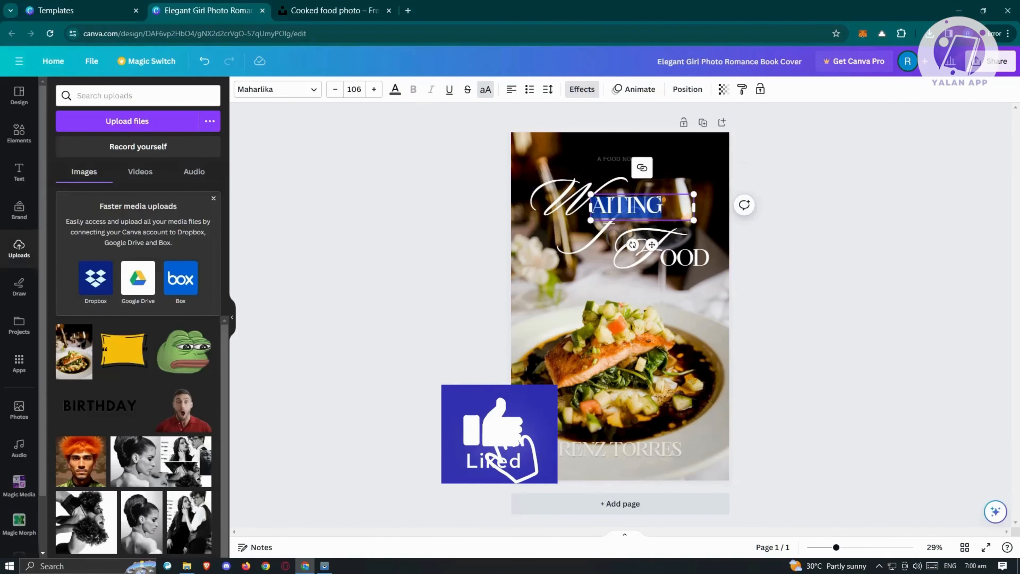
left_click(395, 89)
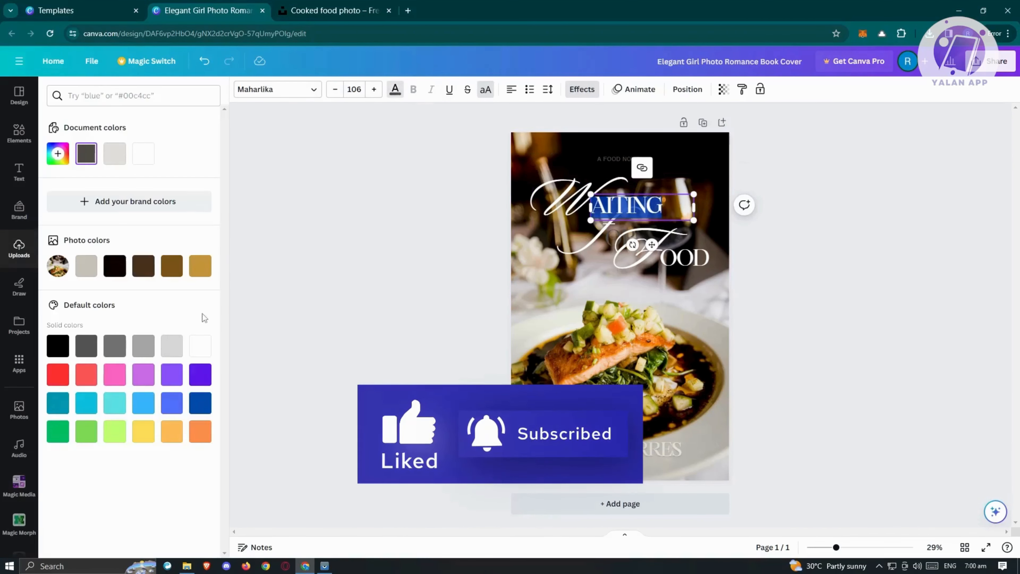
left_click(199, 346)
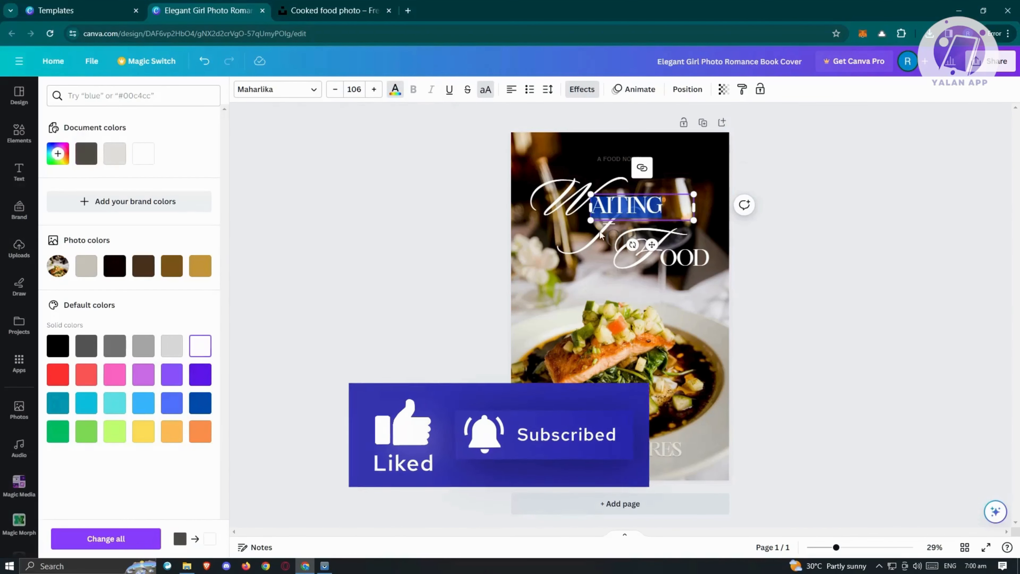
left_click(615, 233)
double_click(615, 232)
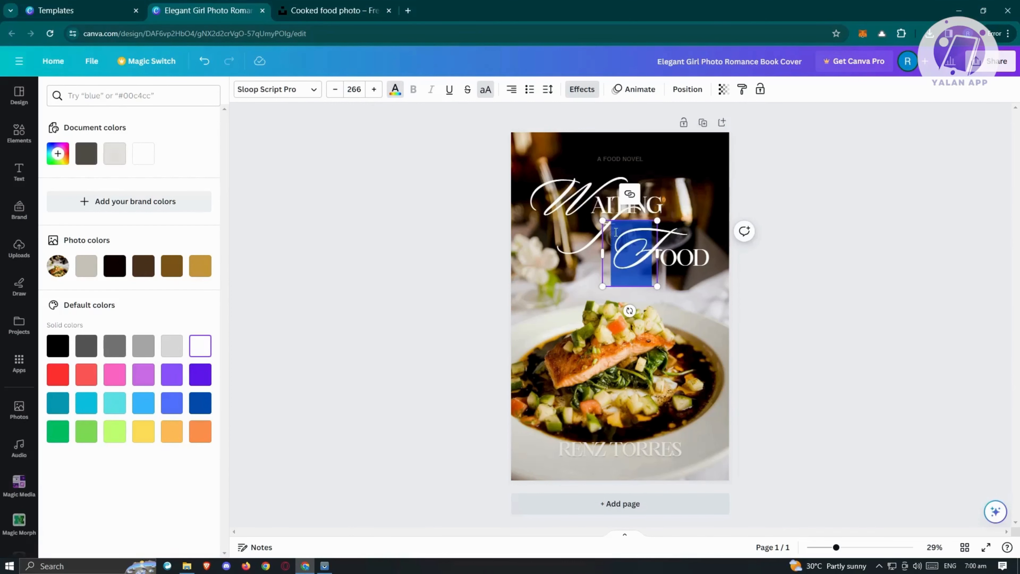
left_click(610, 238)
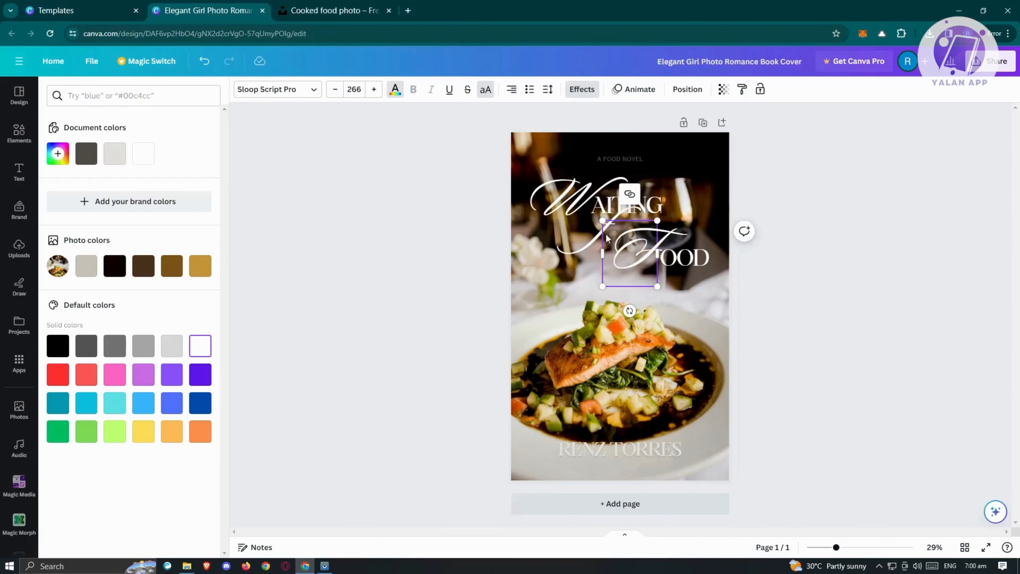
left_click(826, 194)
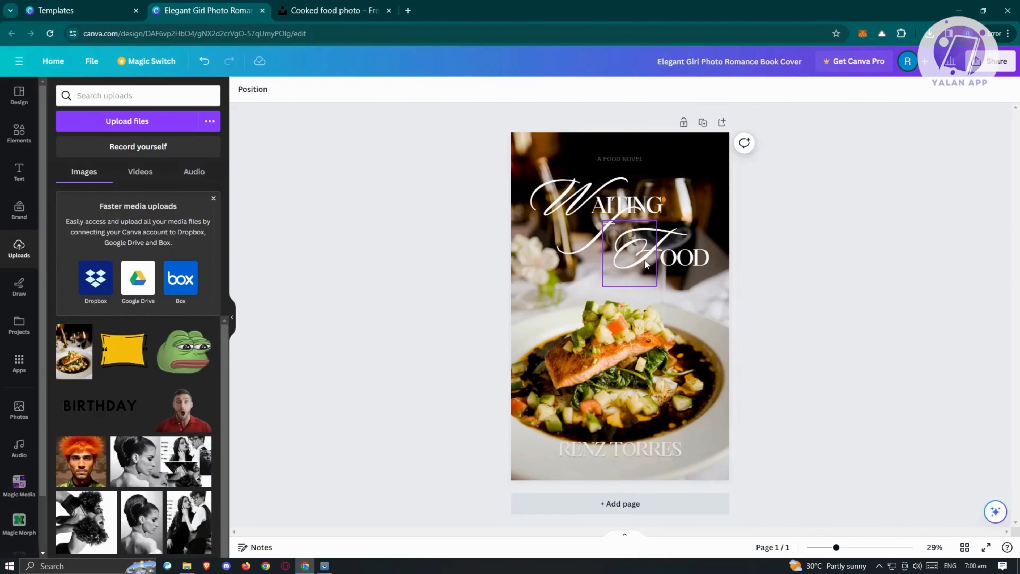
left_click_drag(645, 260, 662, 328)
Make the OR text of the title white
left_click(622, 236)
left_click(623, 236)
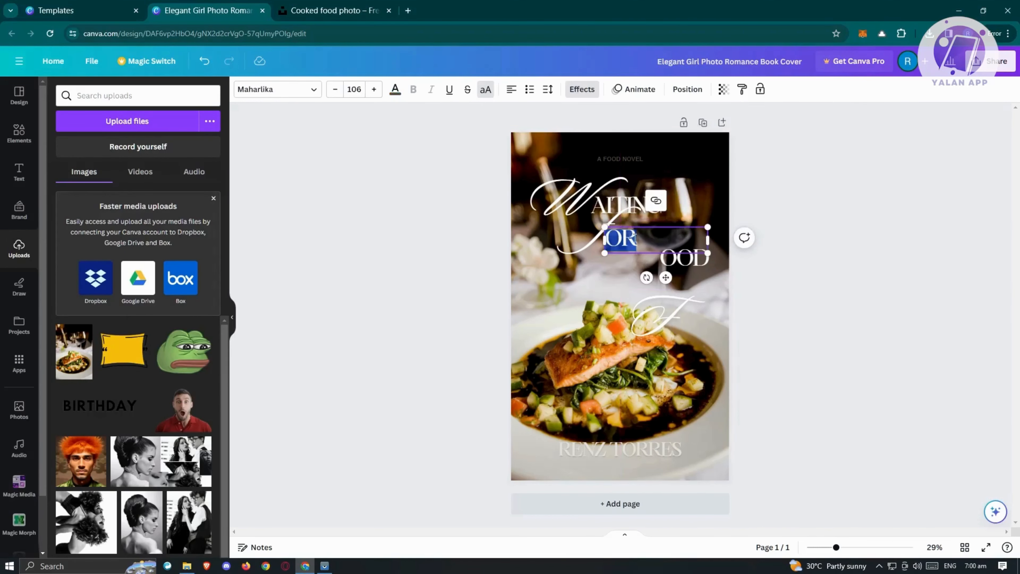
left_click(395, 90)
left_click(208, 345)
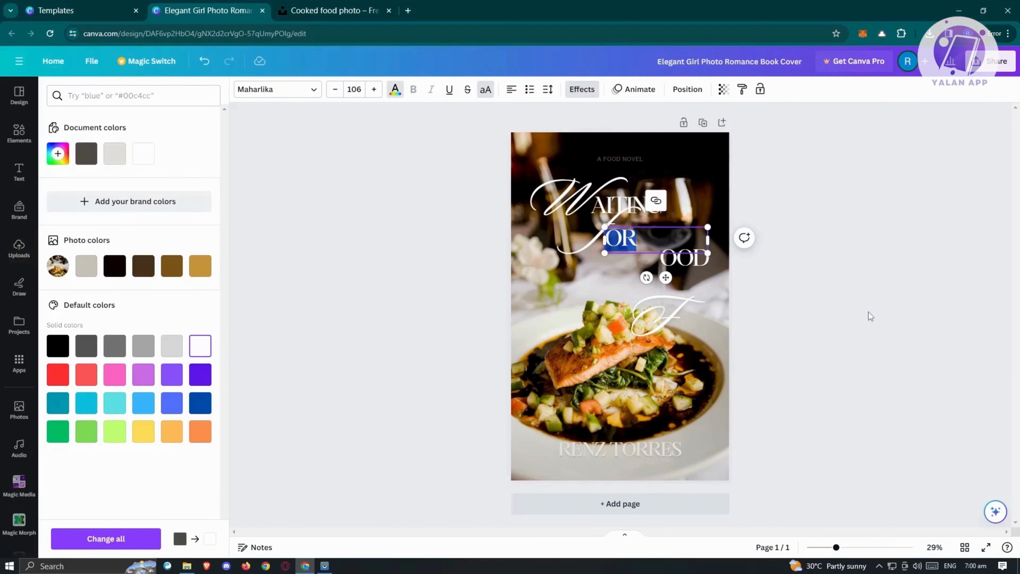
Move the script F beside OOD so the title reads 'Waiting For Food'
left_click(675, 309)
left_click_drag(654, 311, 634, 259)
left_click(949, 271)
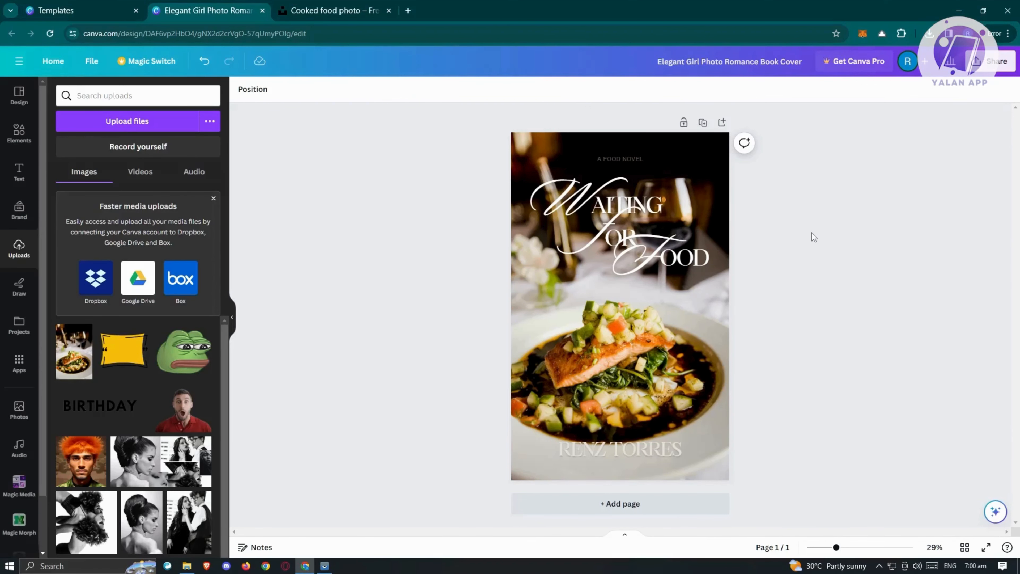
left_click(980, 68)
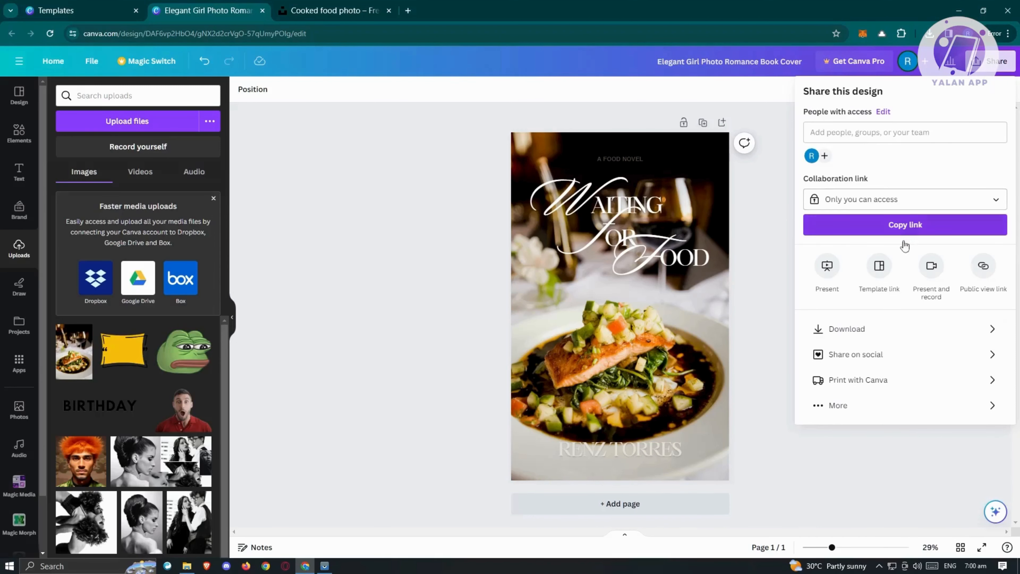
Download the cover as a JPG file and check the browser's recent downloads
left_click(853, 340)
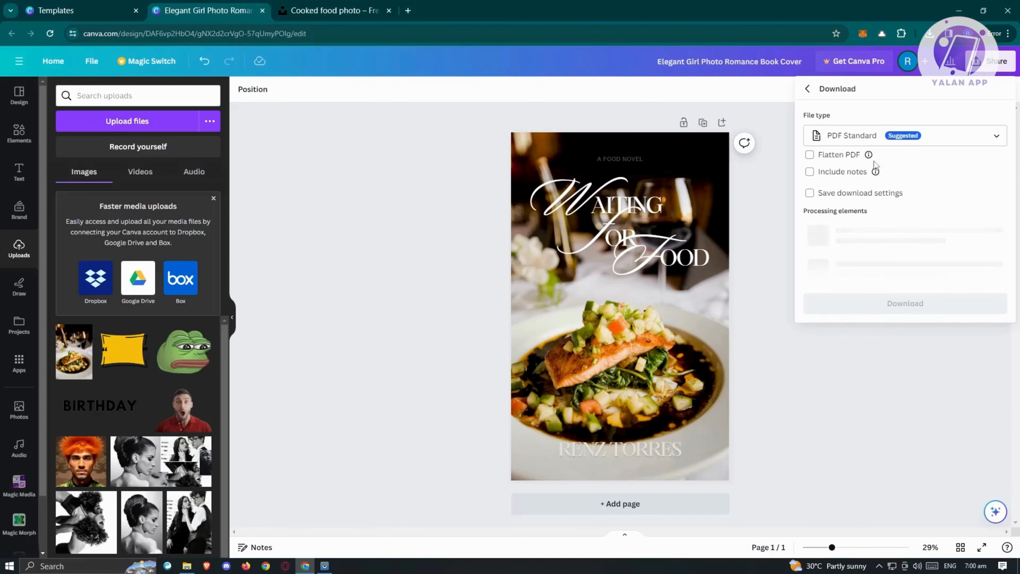
left_click(954, 133)
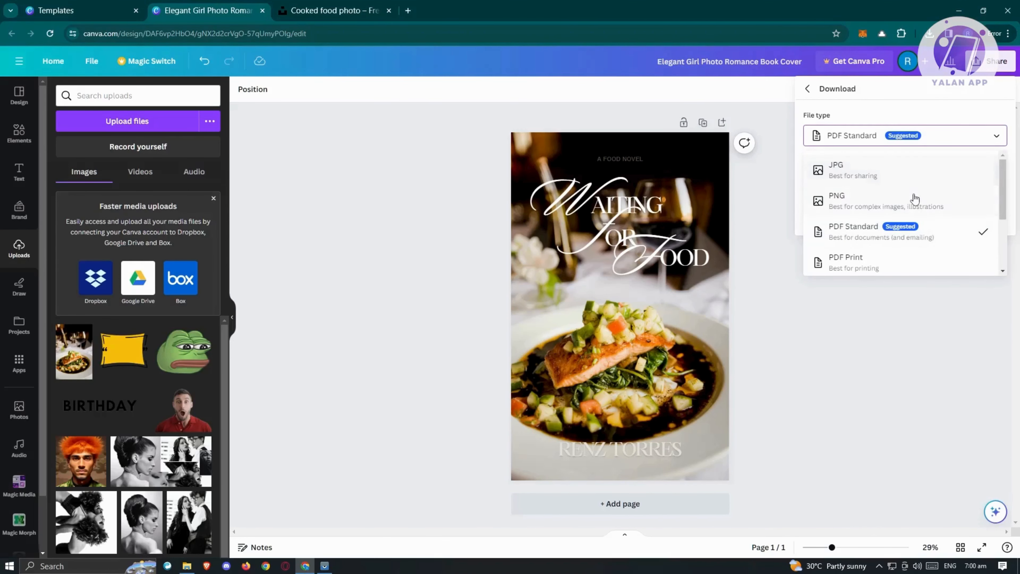
left_click(934, 176)
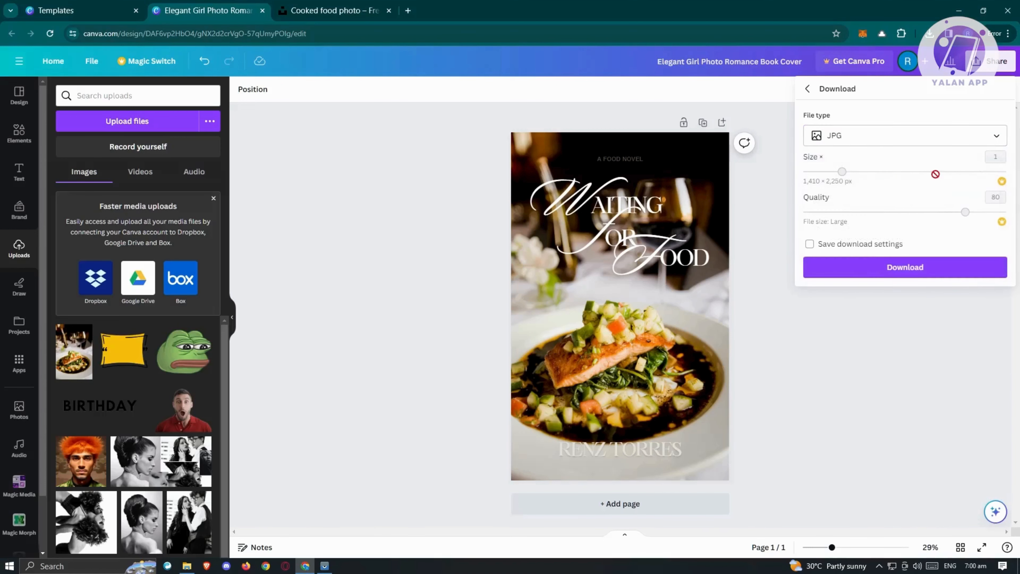
left_click(899, 272)
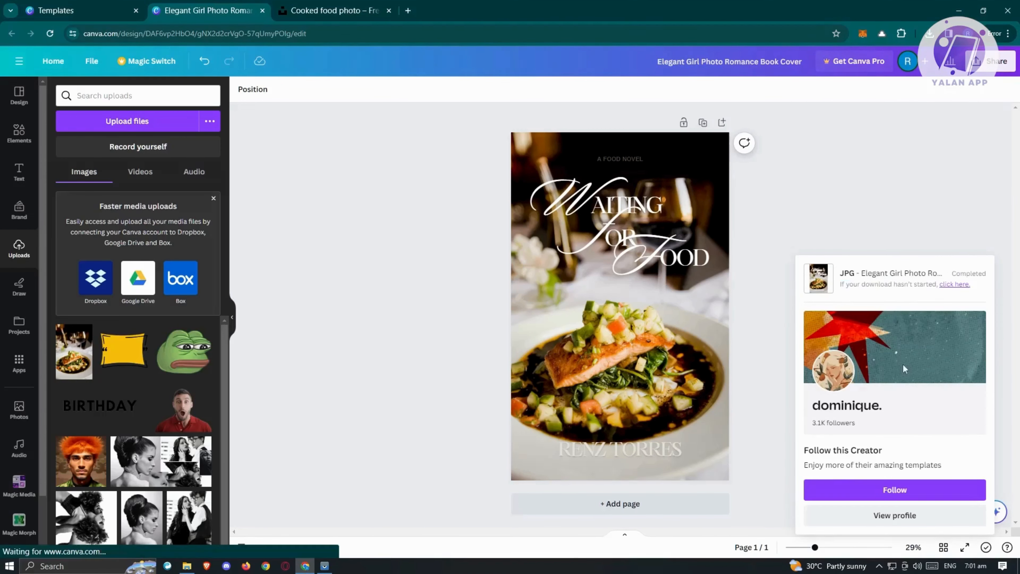
left_click(929, 34)
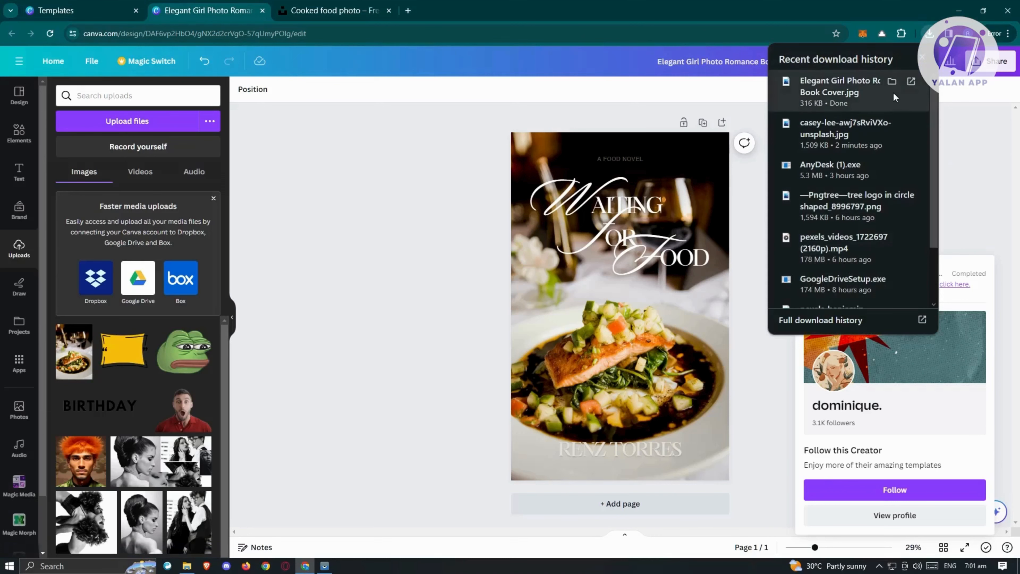
Open the downloaded Elegant Girl Photo Romance Book Cover.jpg from the Downloads folder
left_click(891, 81)
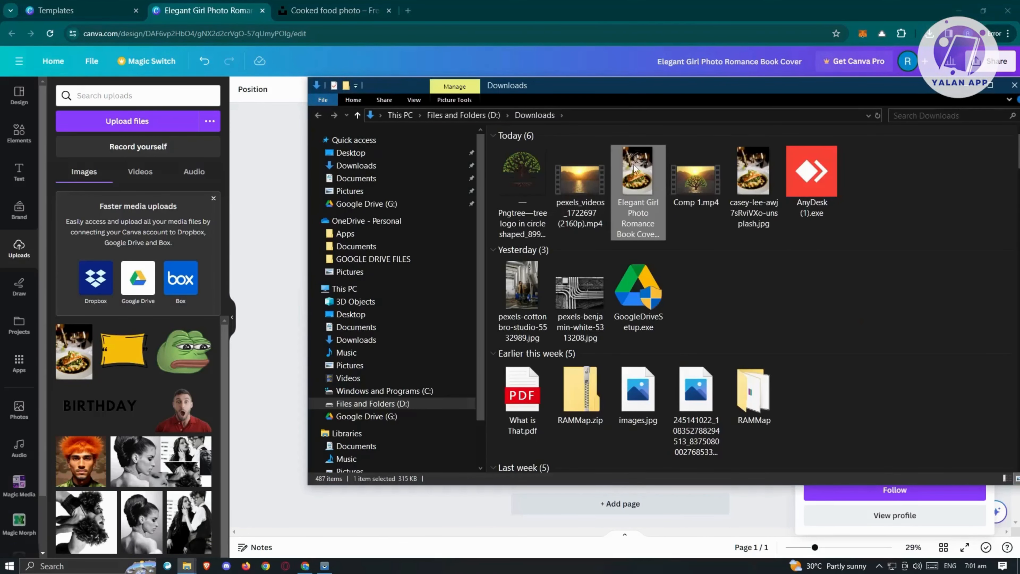
double_click(636, 171)
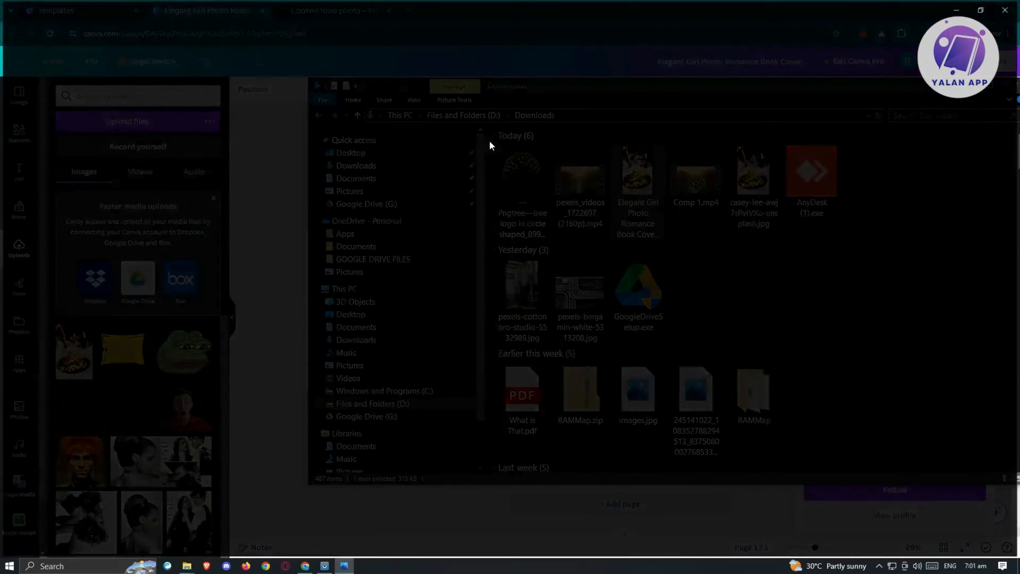